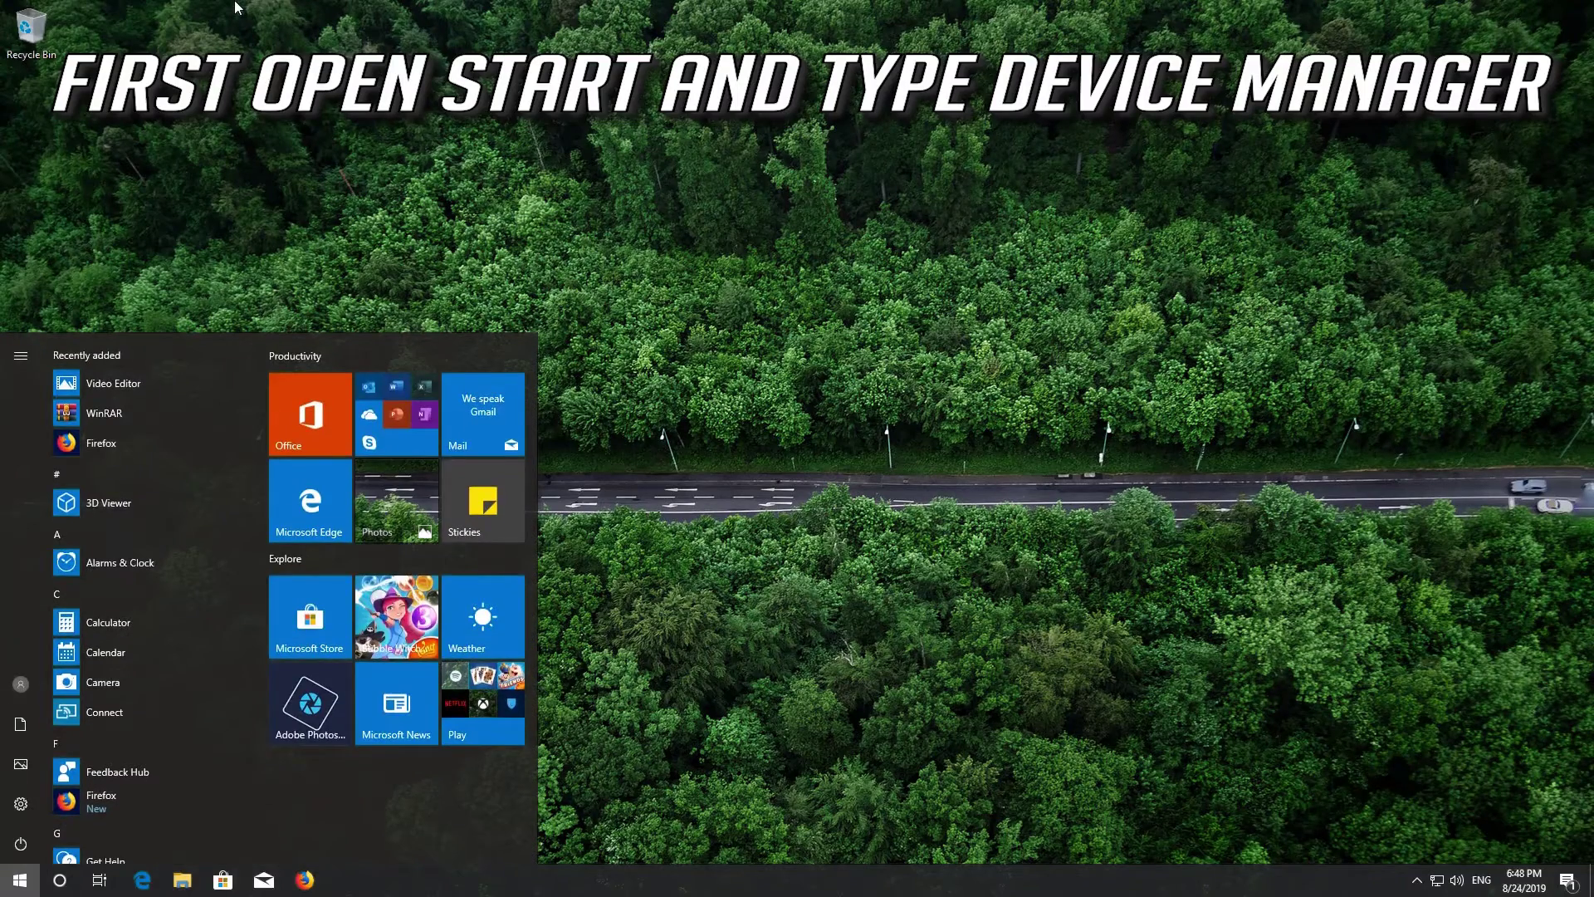
Search the Start menu for "device manager".
type("device man")
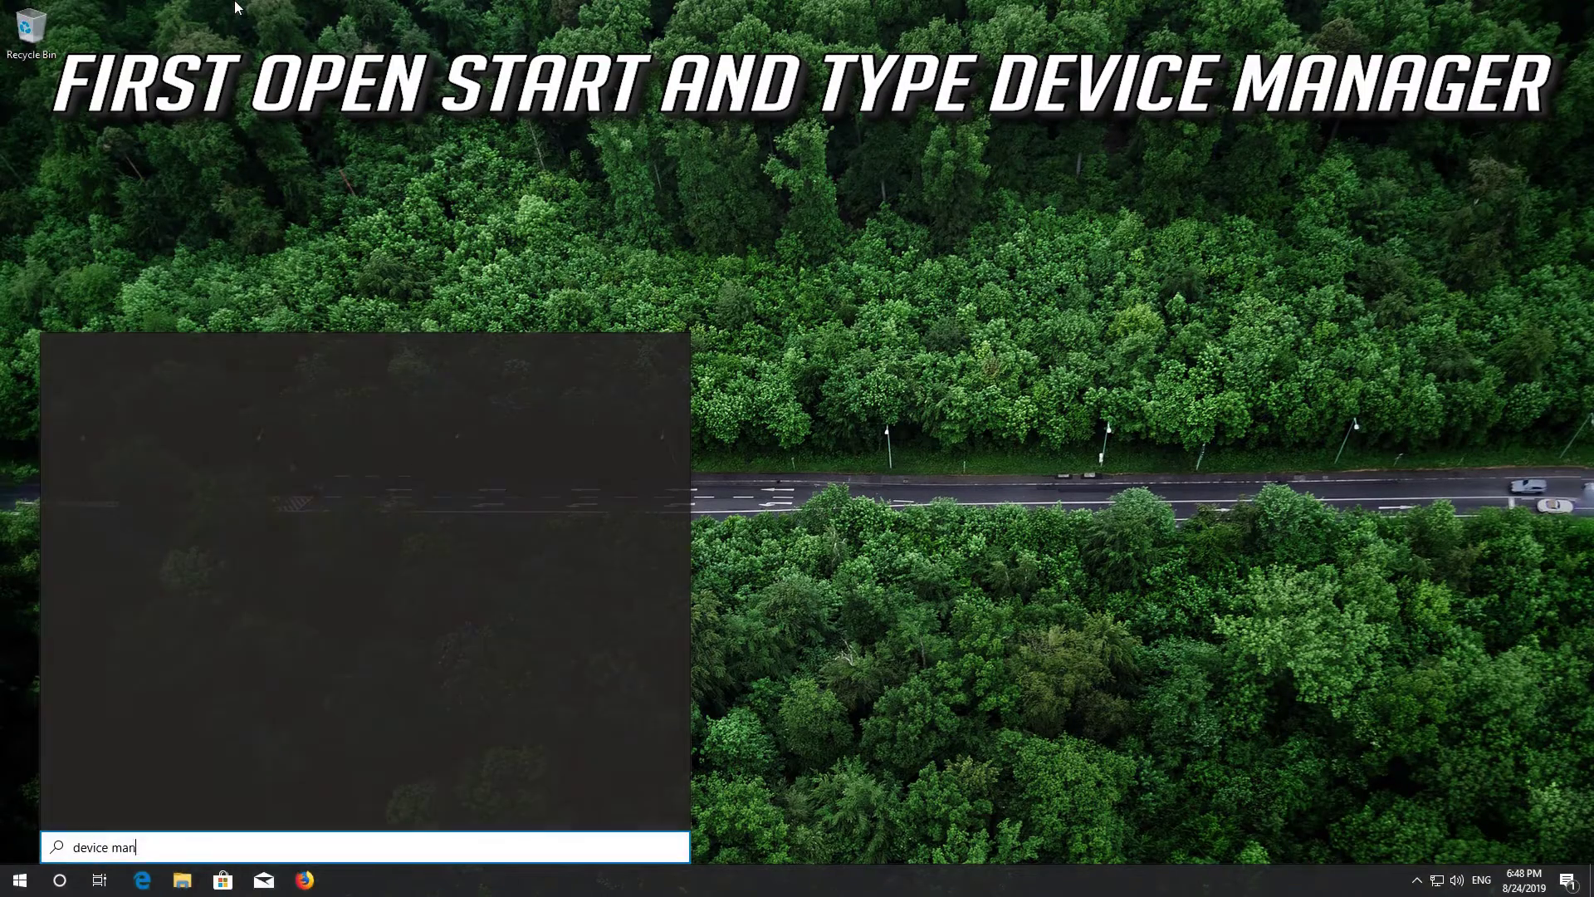
type("ager")
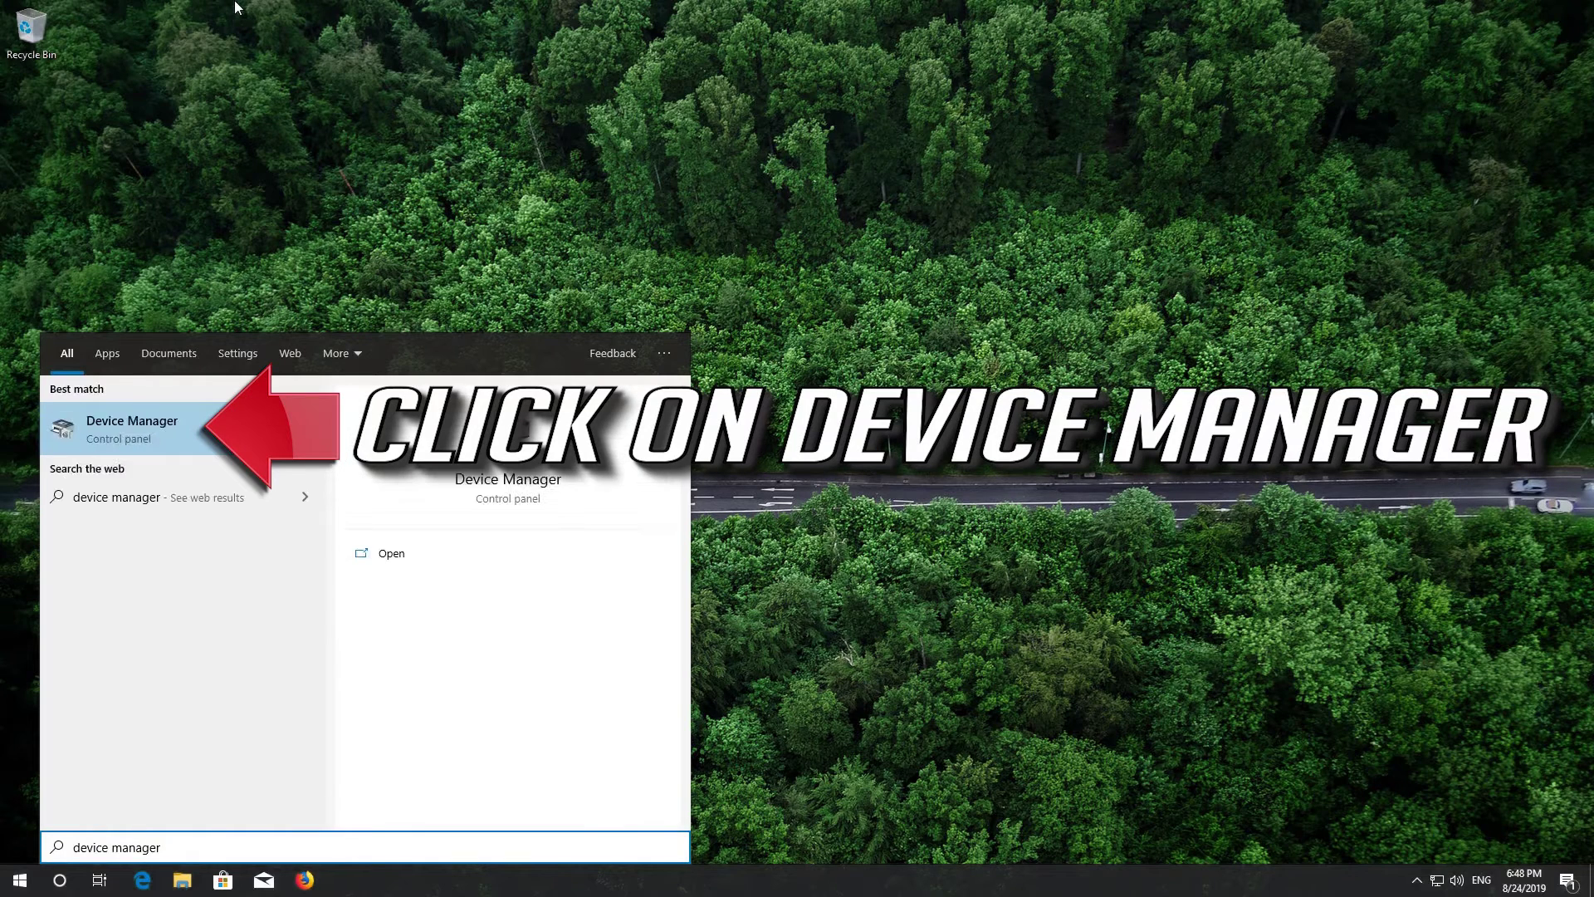
Open Device Manager, expand Sound, video and game controllers, and right-click High Definition Audio Device.
left_click(161, 421)
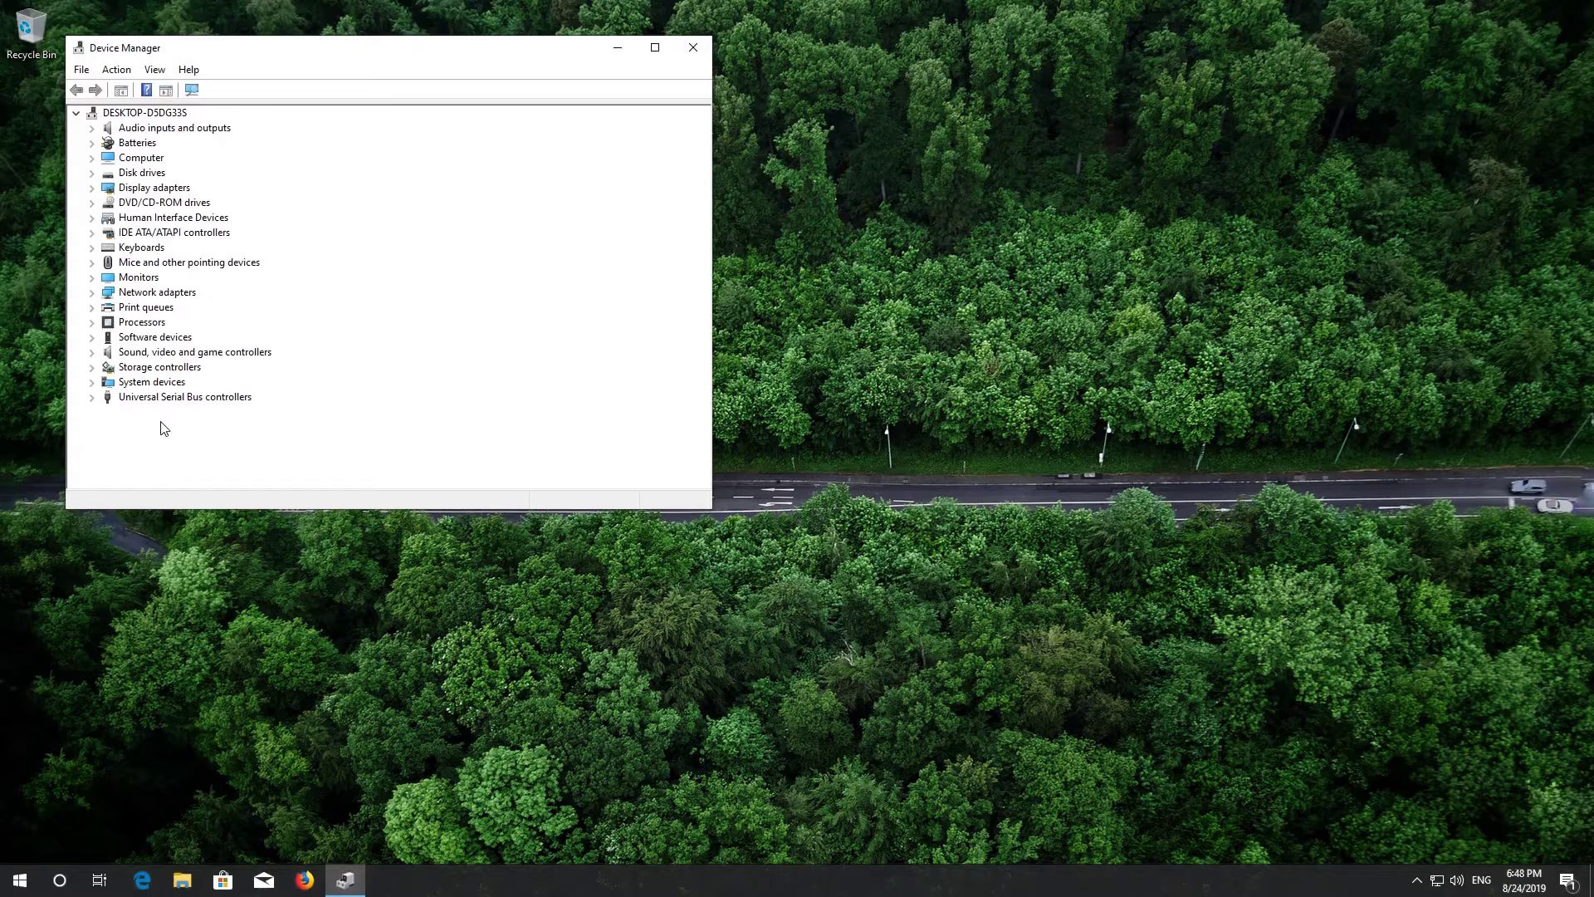
mouse_move(342, 58)
left_mouse_down()
mouse_move(420, 93)
mouse_move(714, 155)
left_mouse_up()
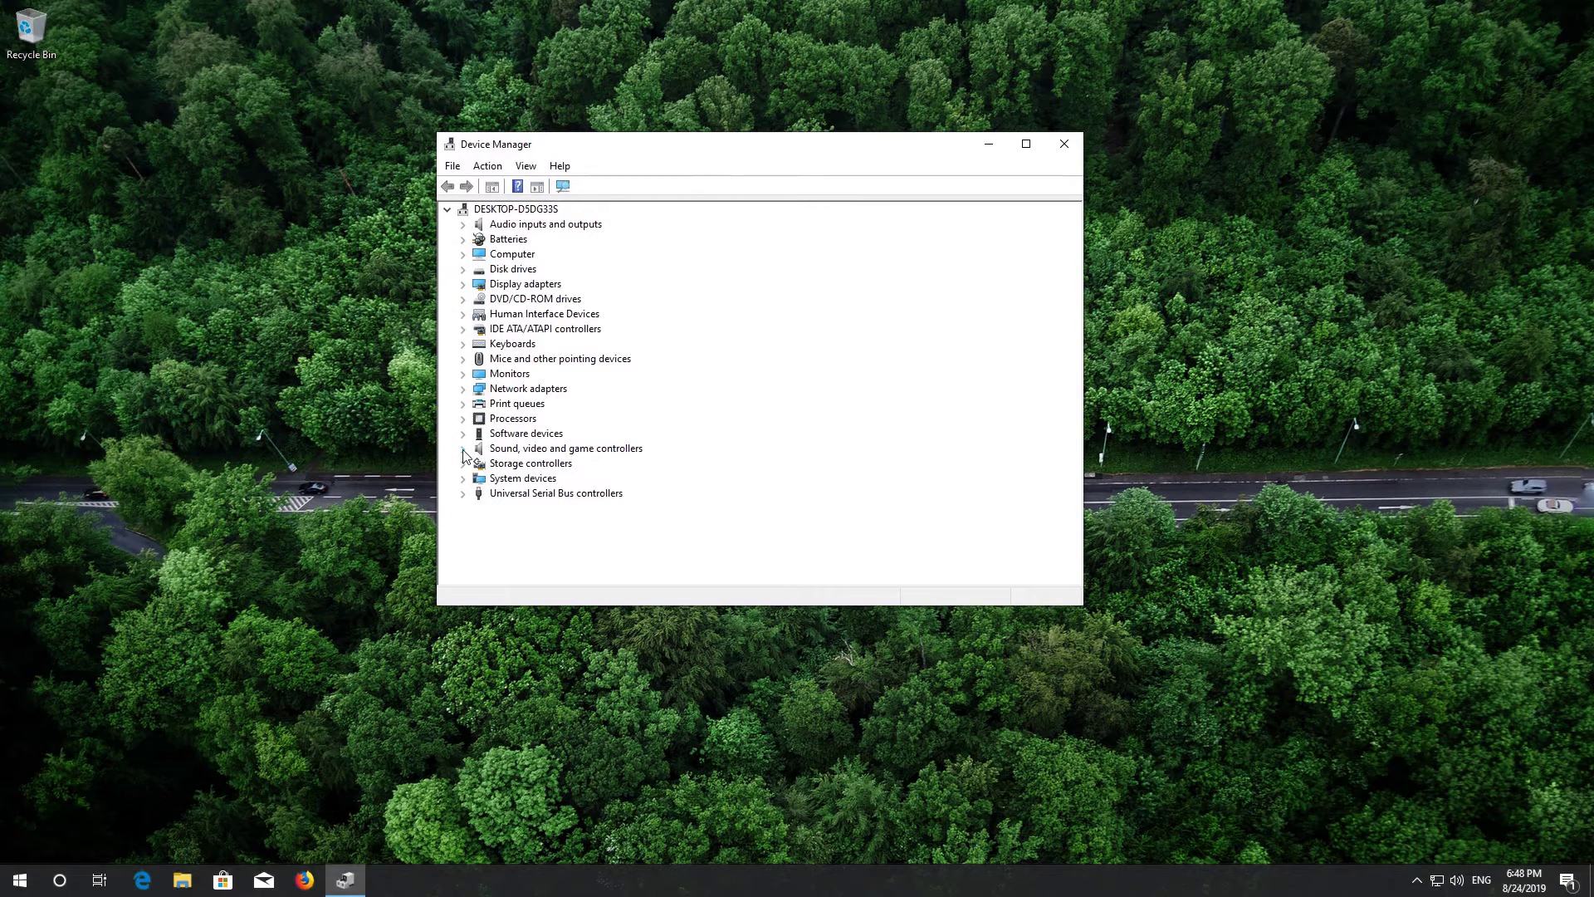
left_click(463, 448)
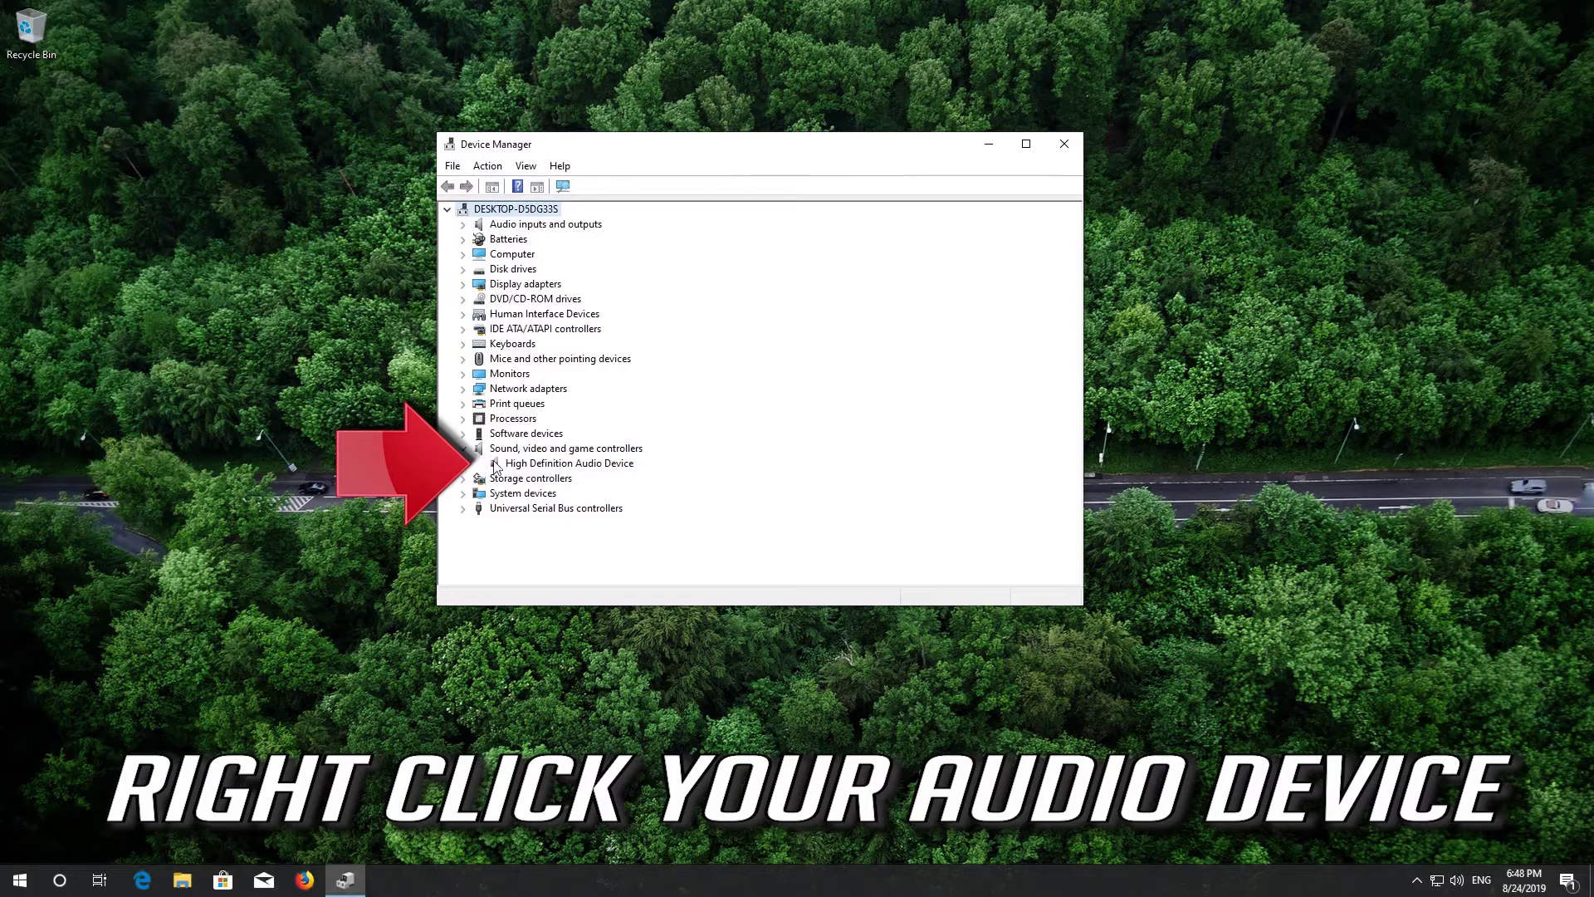
left_click(496, 464)
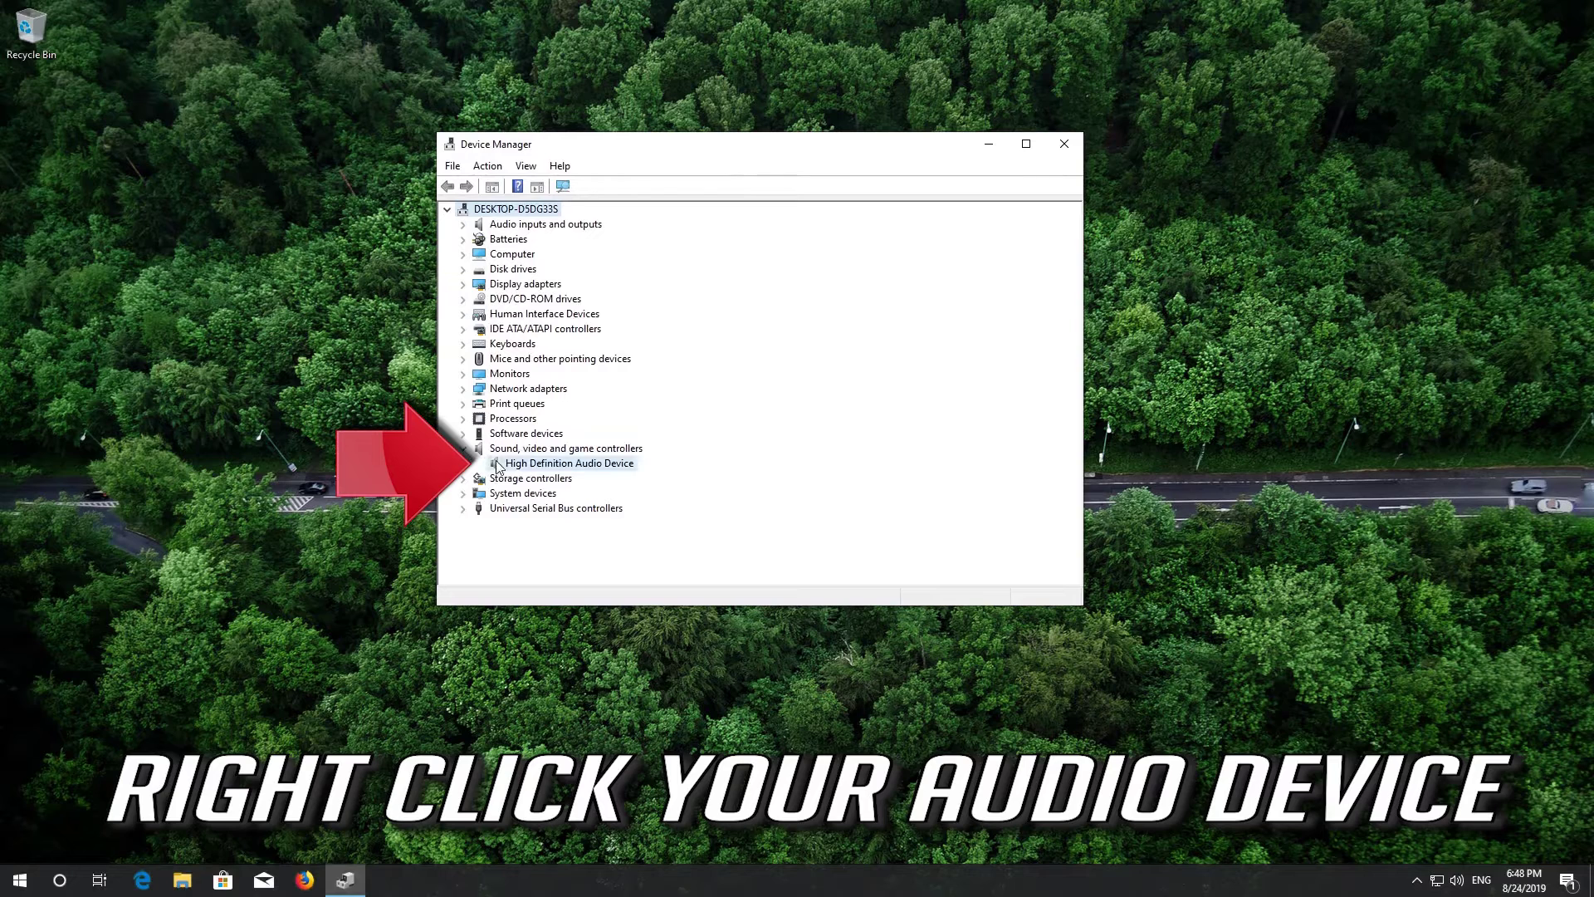
right_click(572, 468)
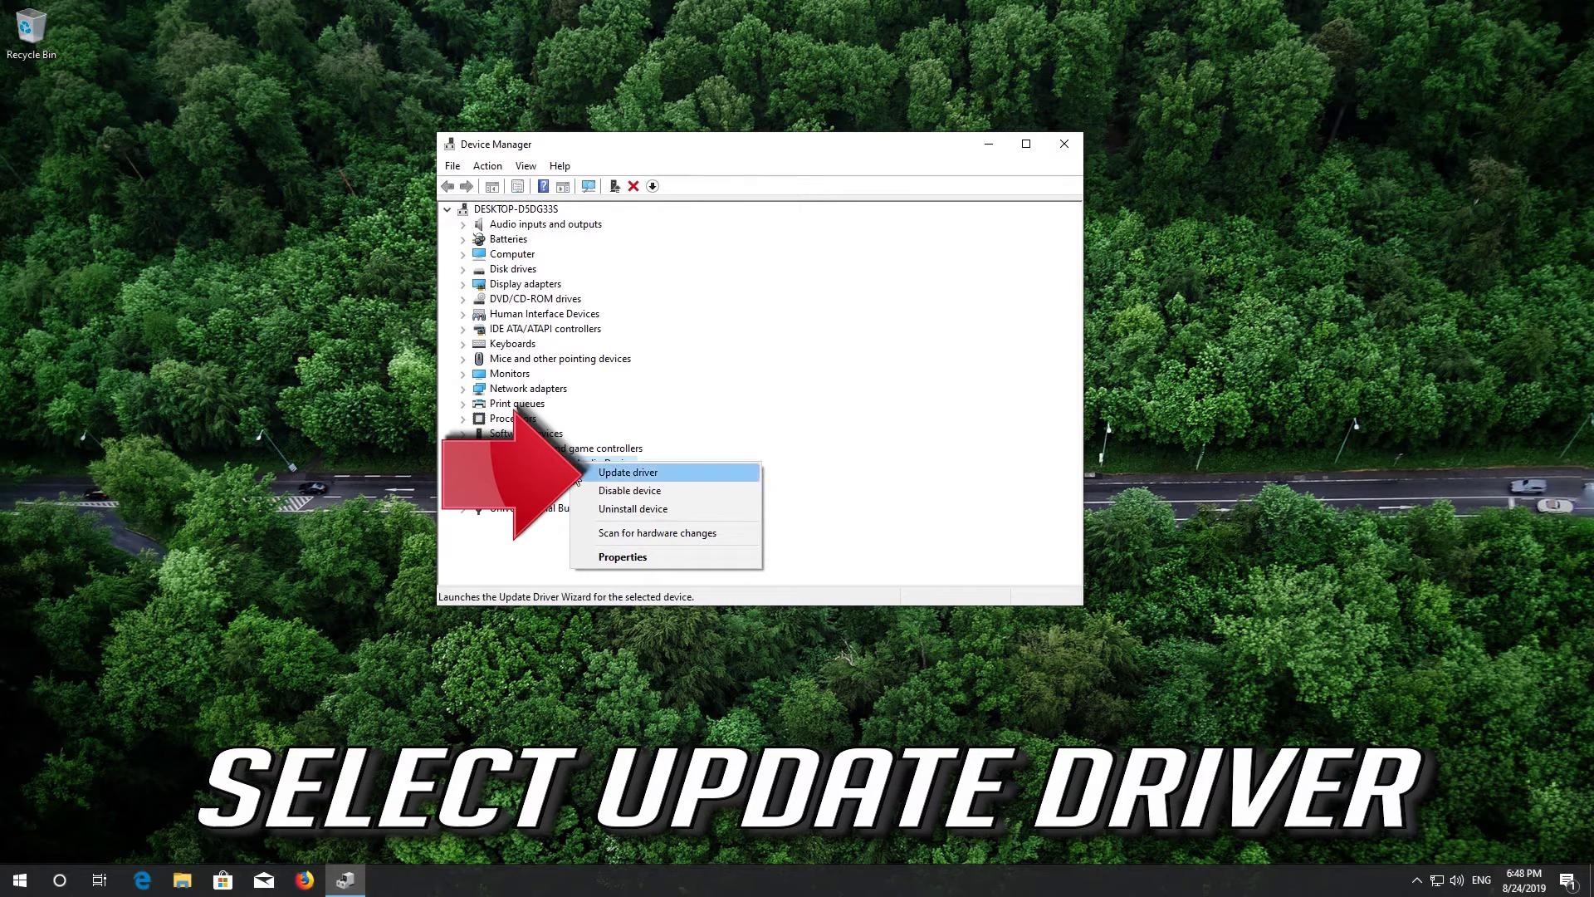
Search automatically for a newer High Definition Audio Device driver, then check Windows Update.
left_click(652, 473)
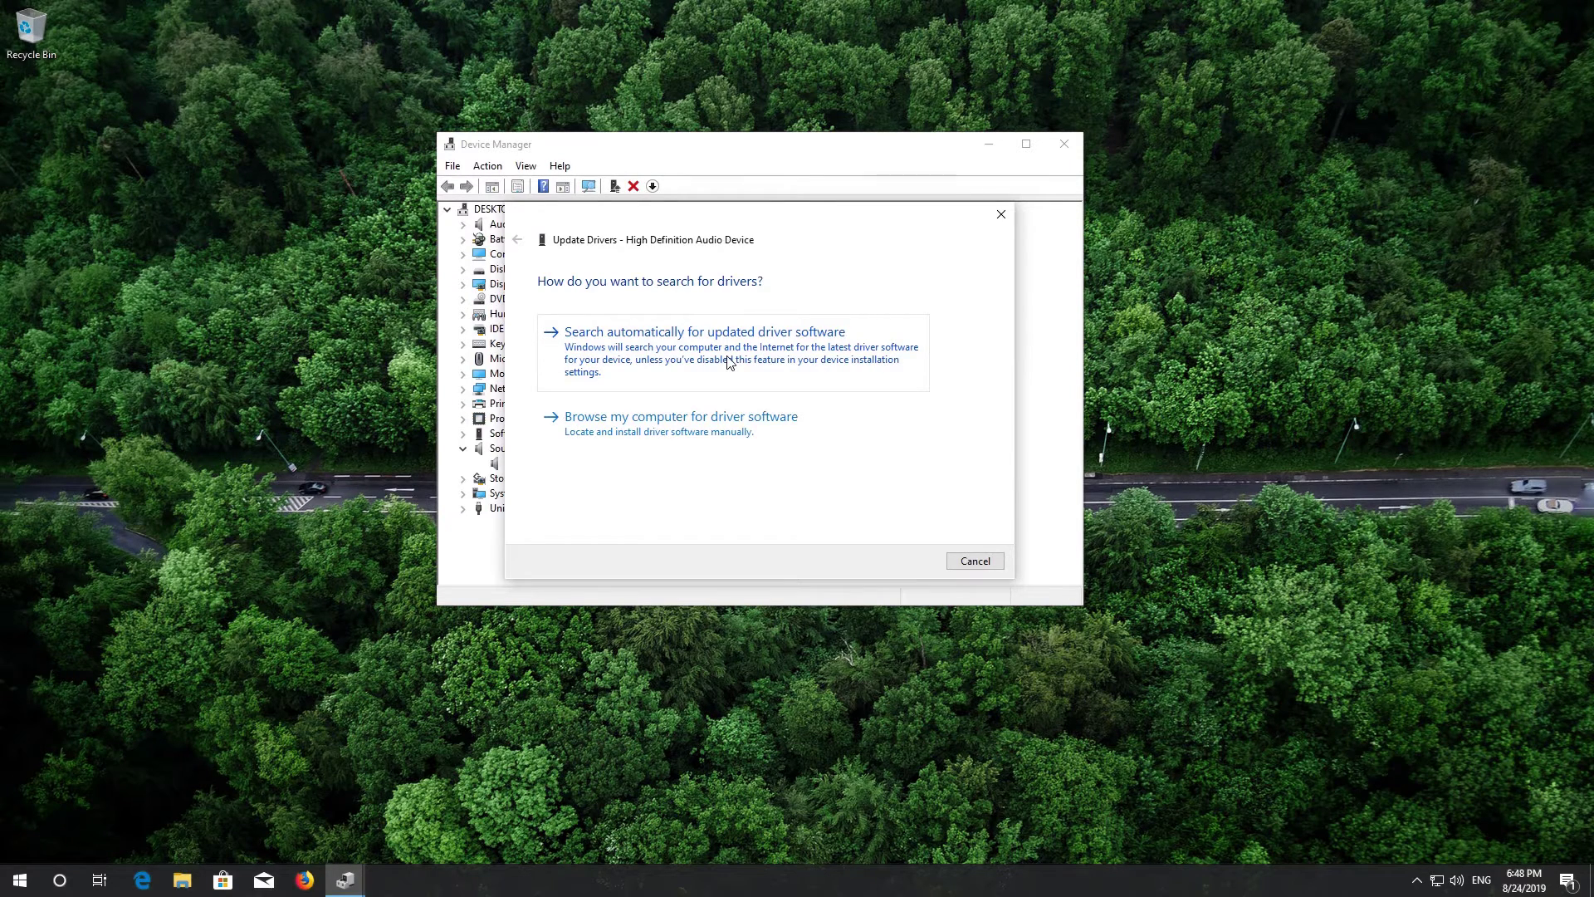
left_click(728, 362)
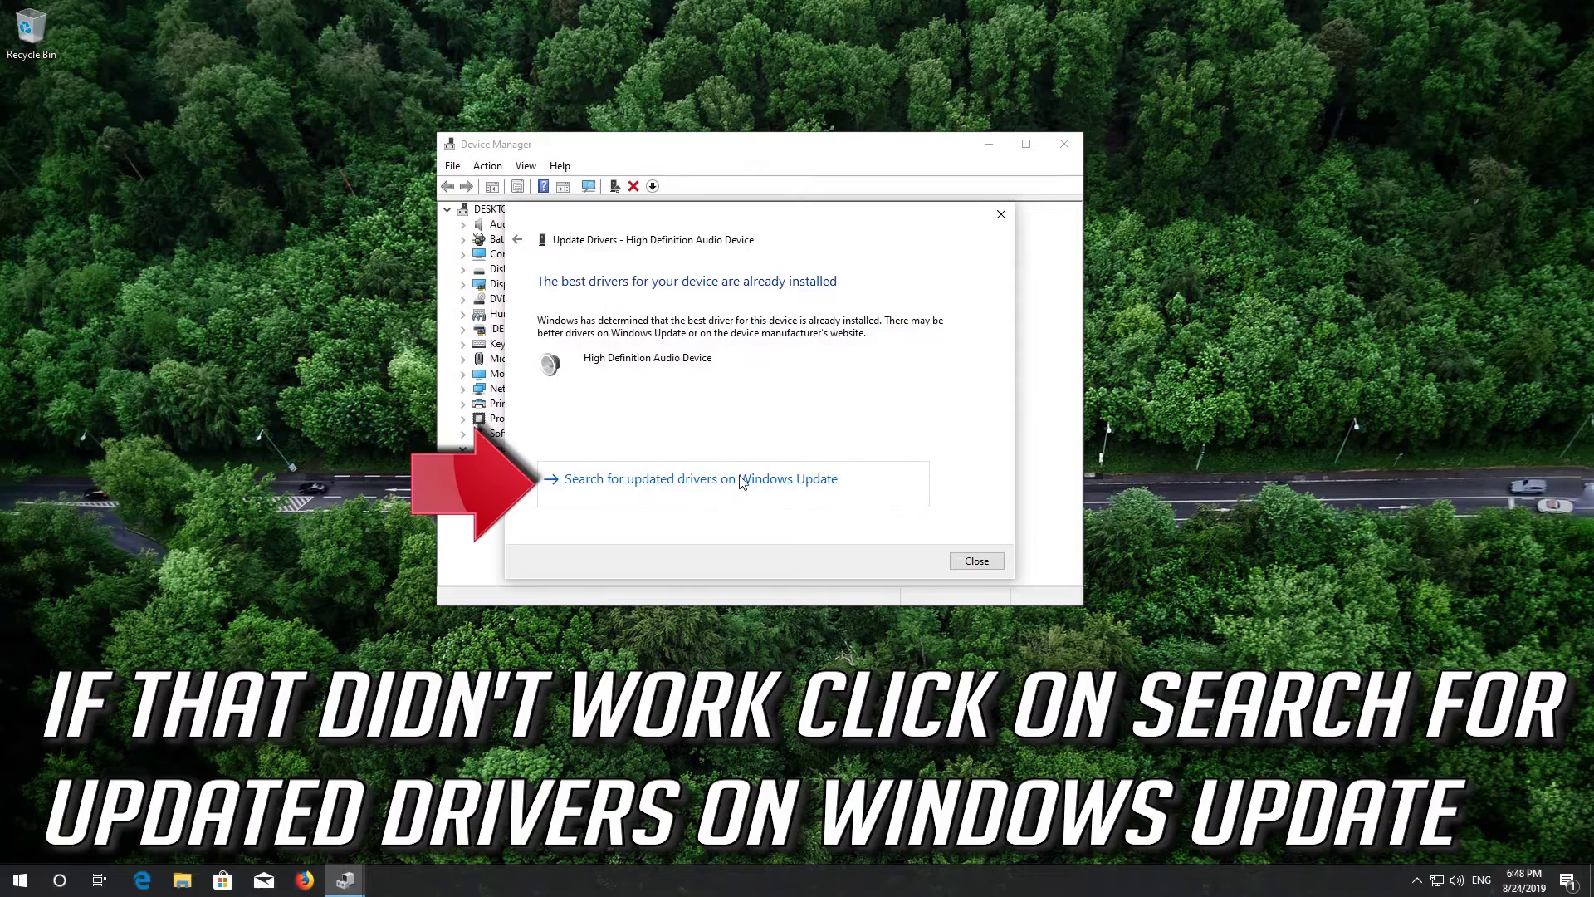
left_click(693, 493)
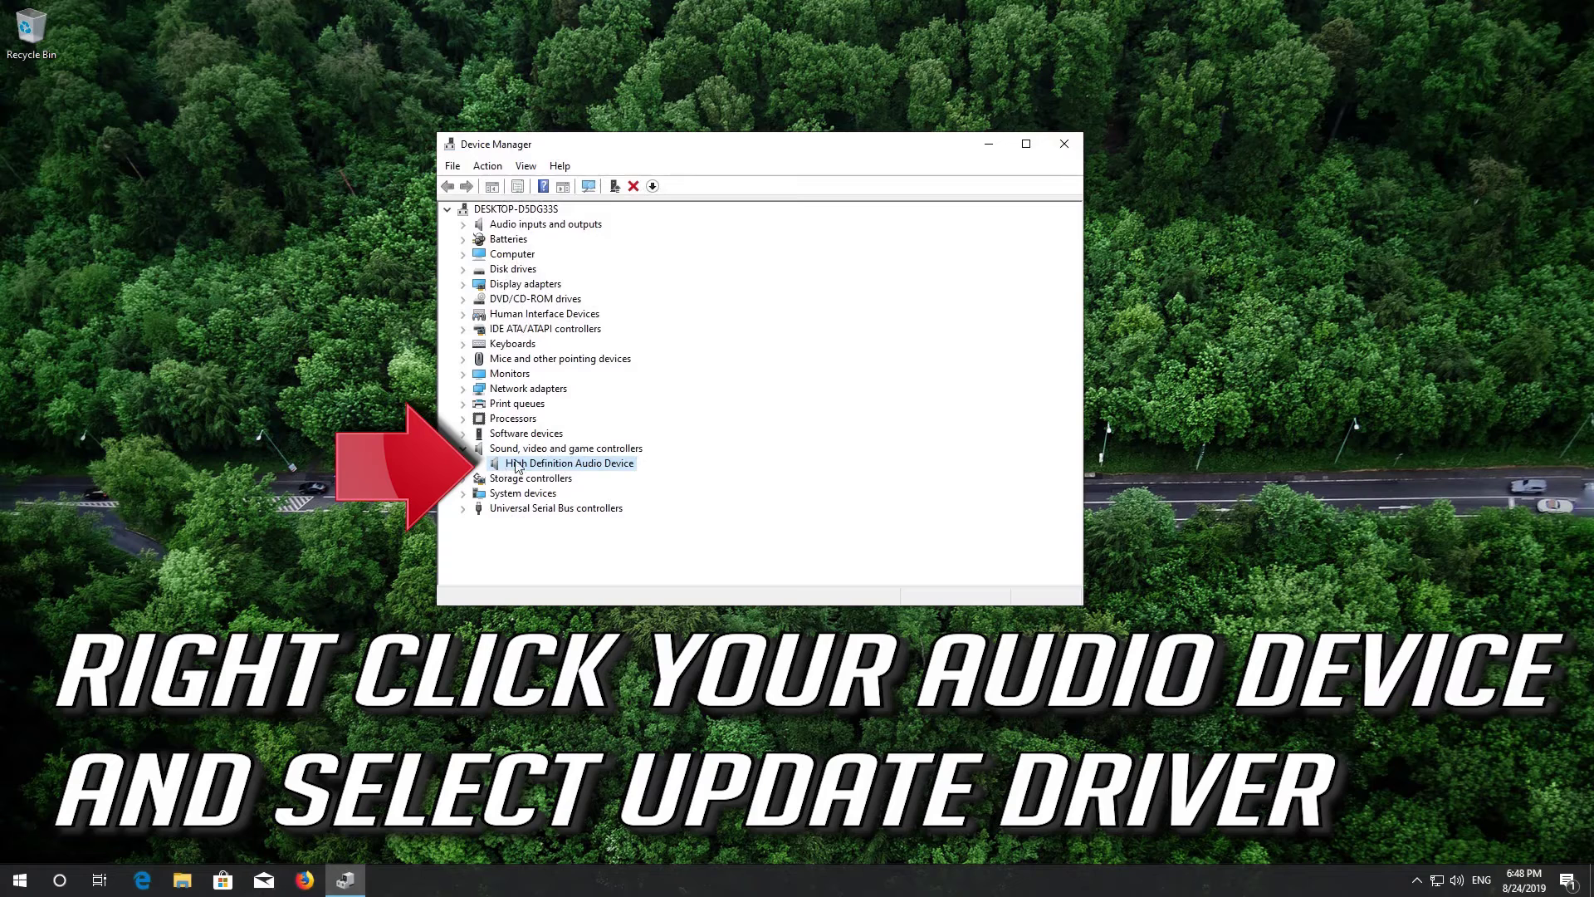
Reinstall the High Definition Audio Device driver from the compatible list, accepting the warning.
right_click(529, 468)
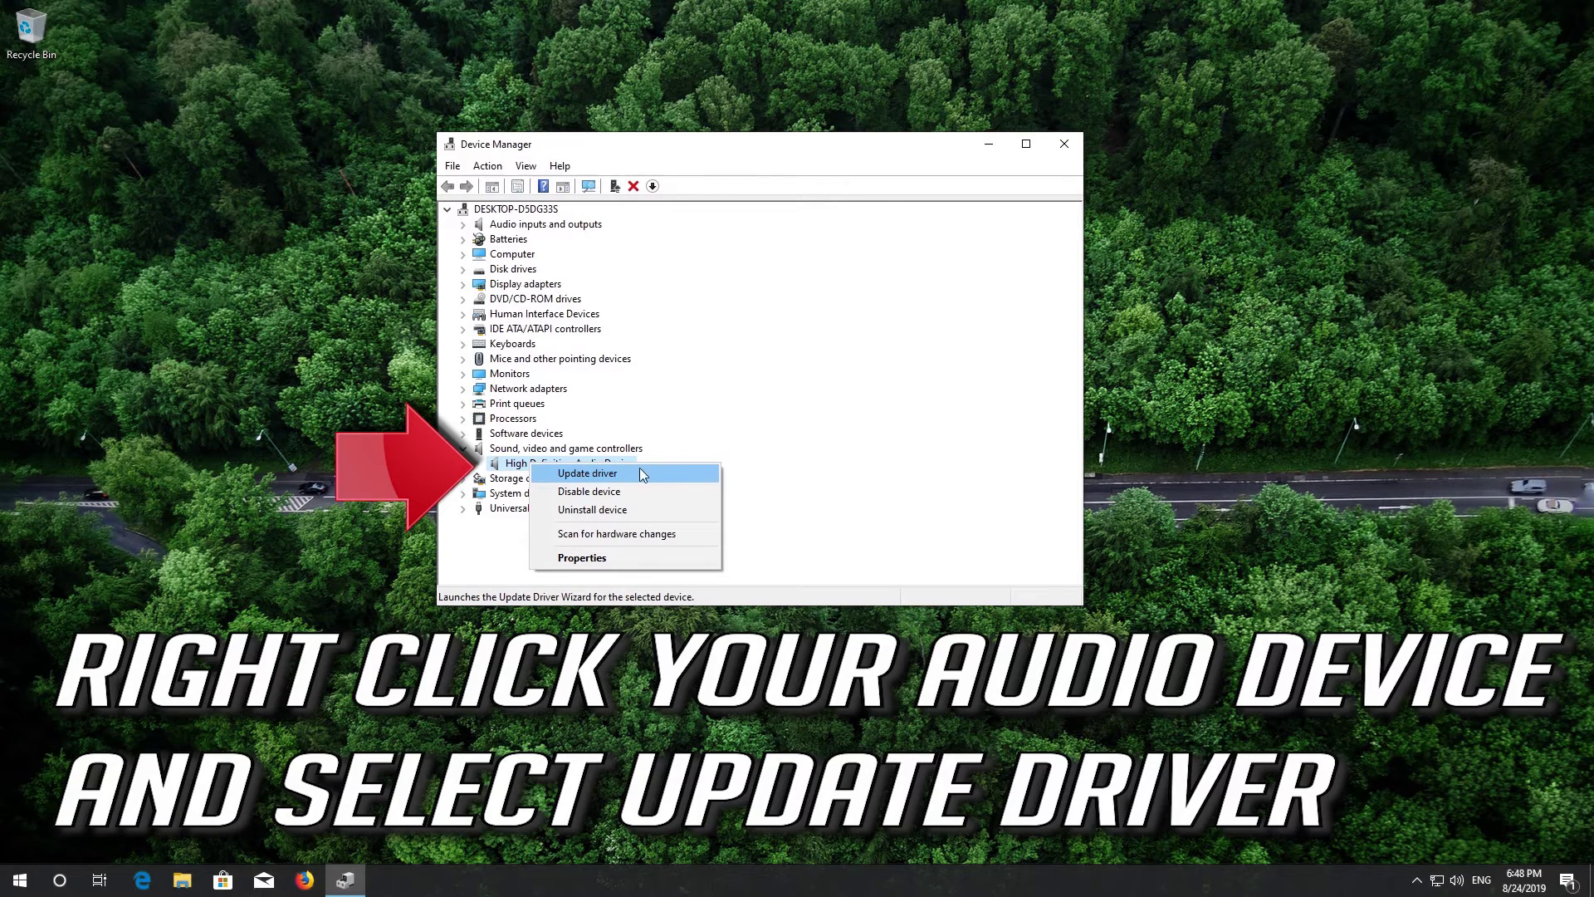
left_click(641, 469)
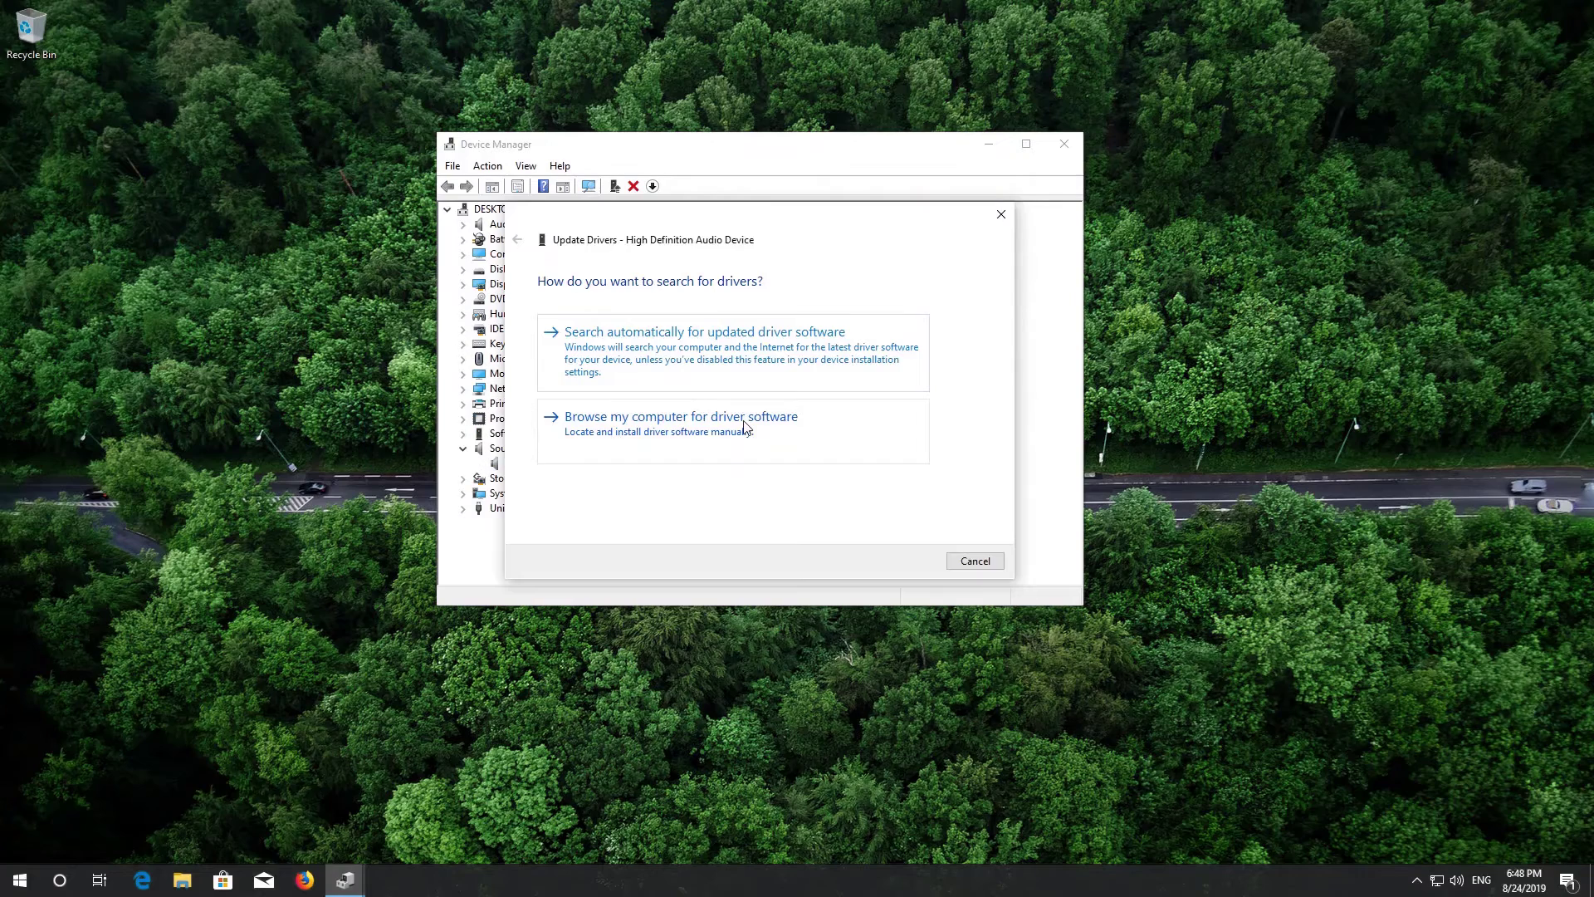
left_click(745, 427)
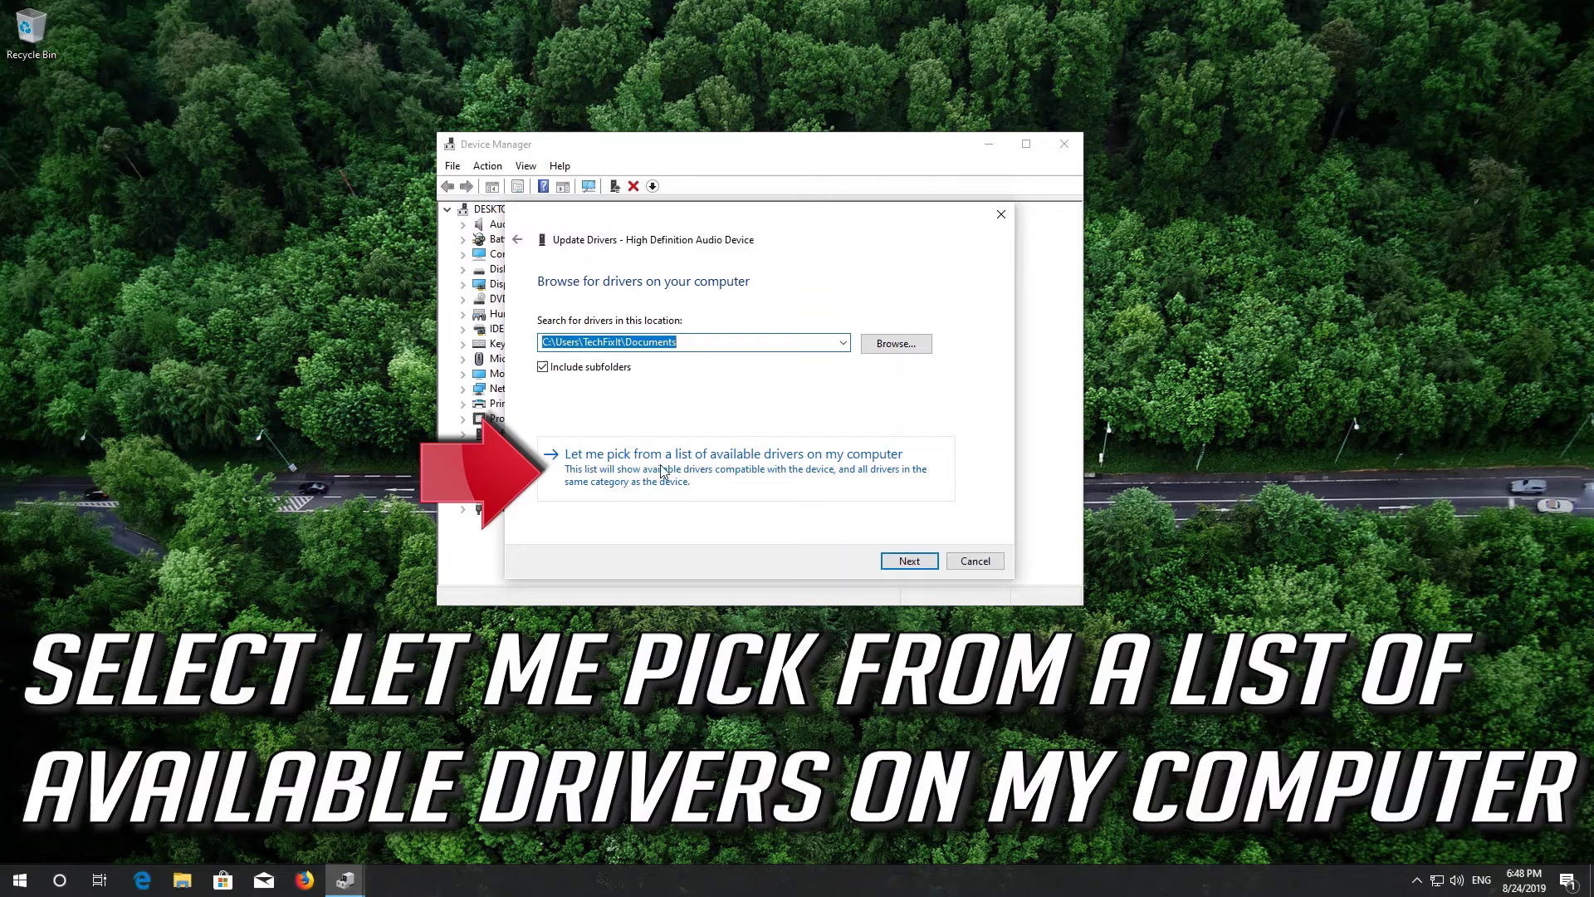
left_click(873, 473)
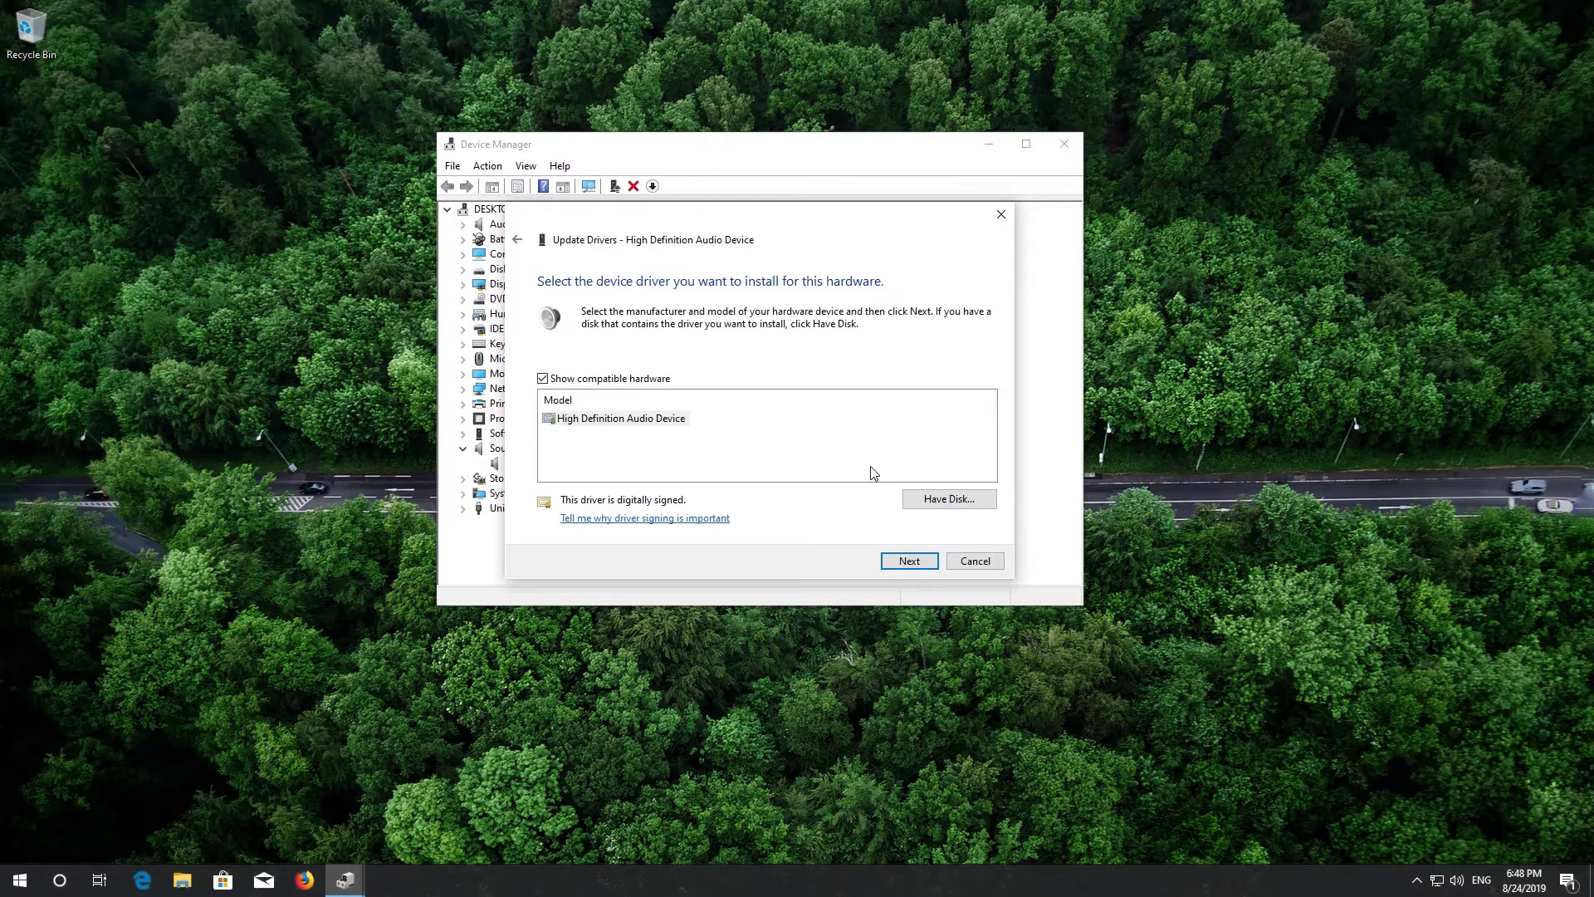
left_click(567, 423)
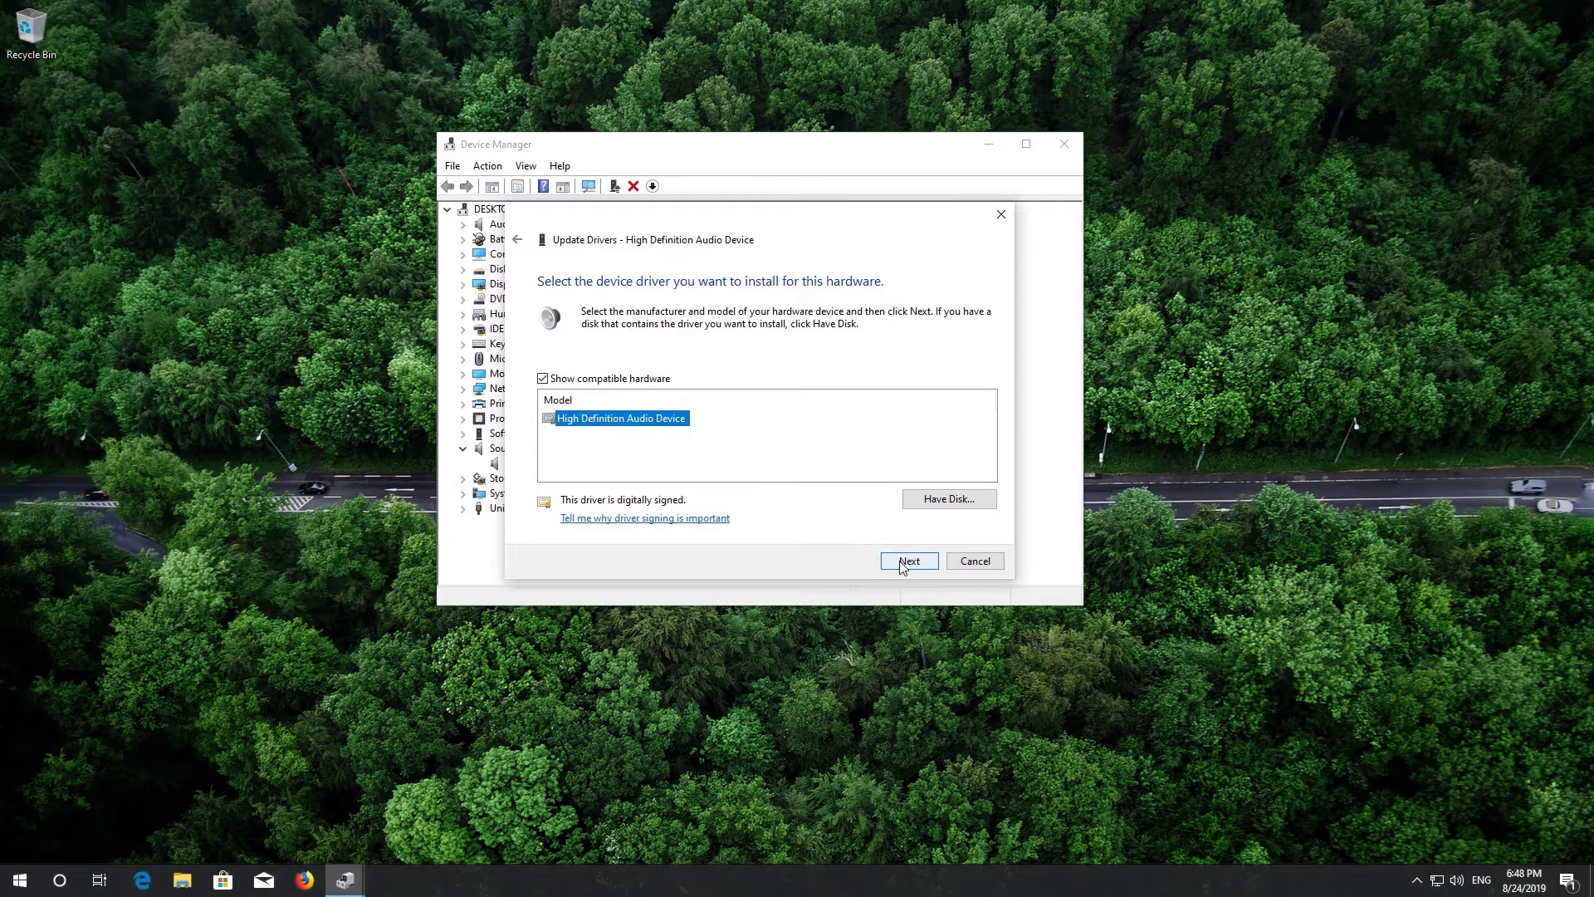
left_click(903, 563)
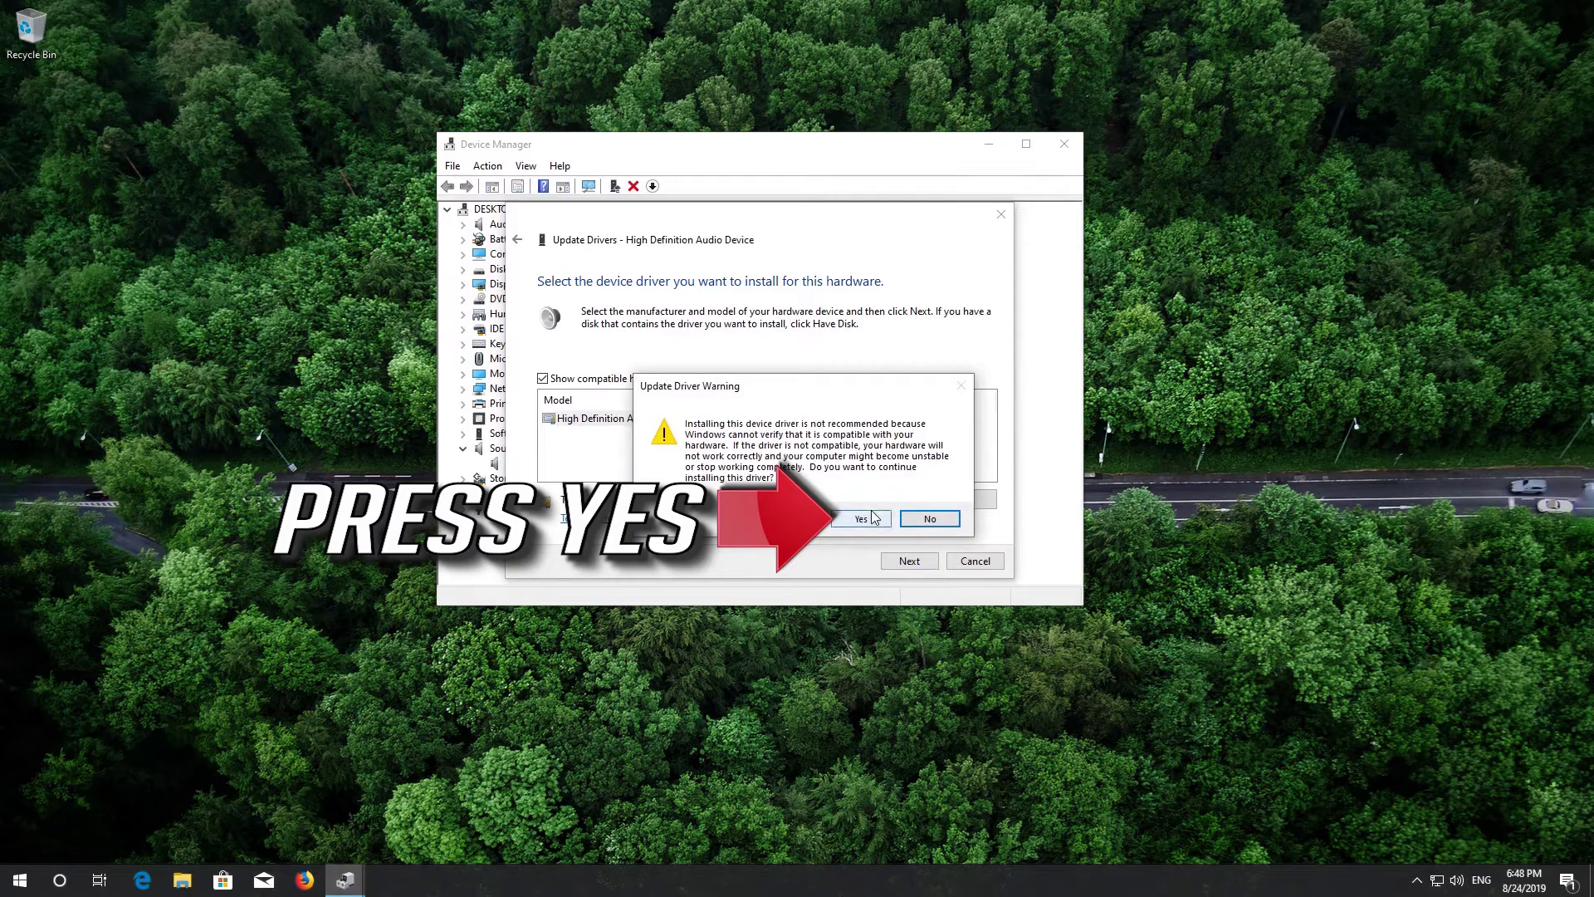
left_click(860, 518)
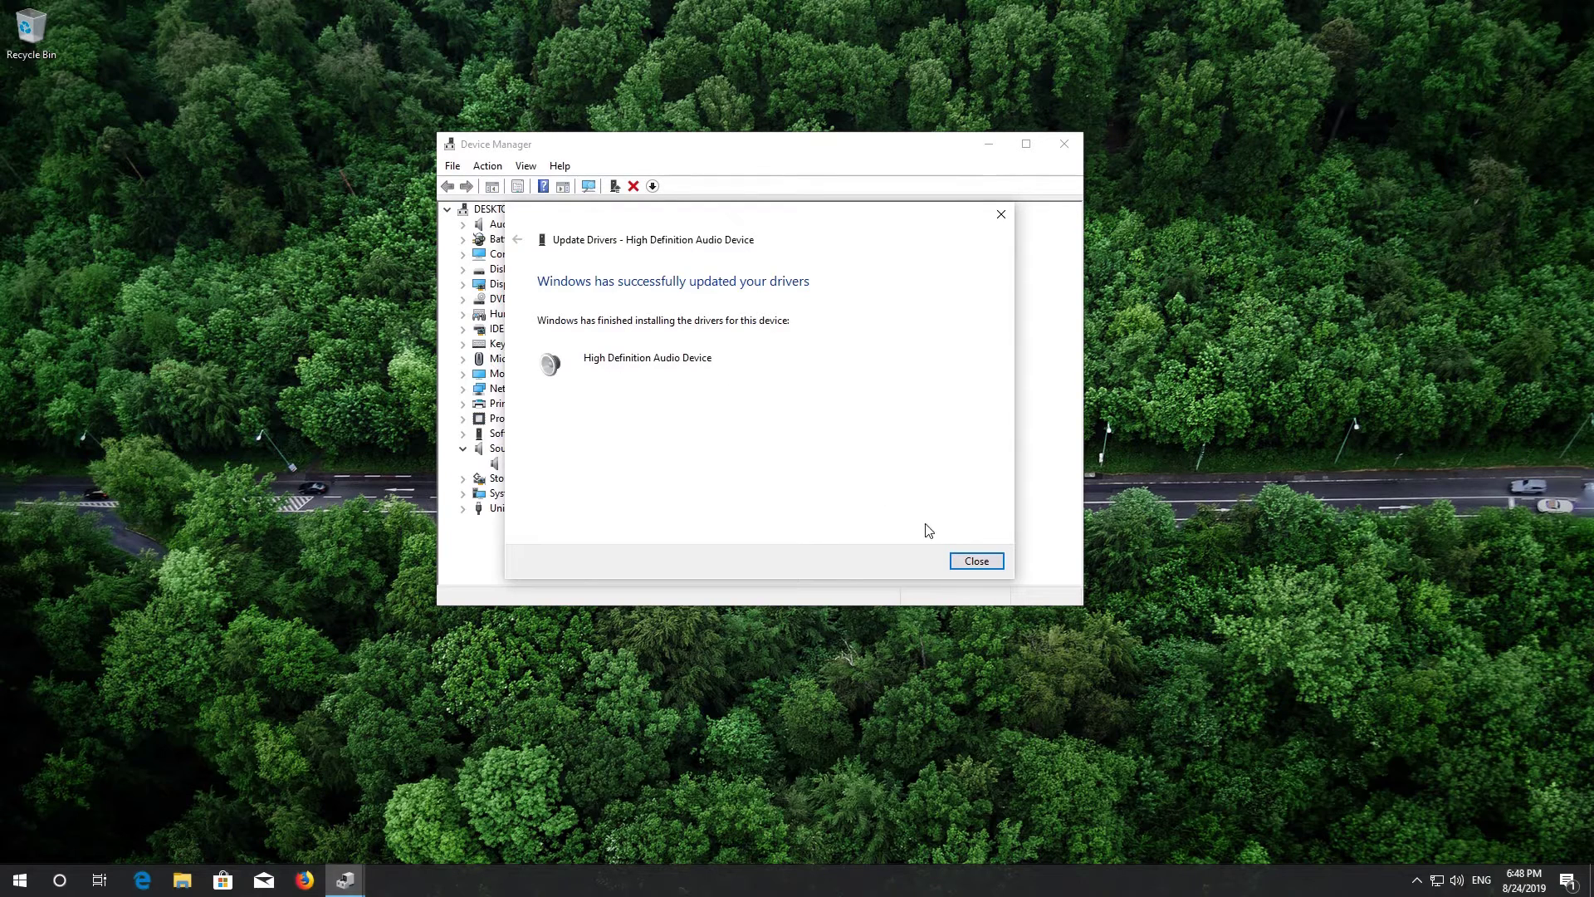
left_click(960, 561)
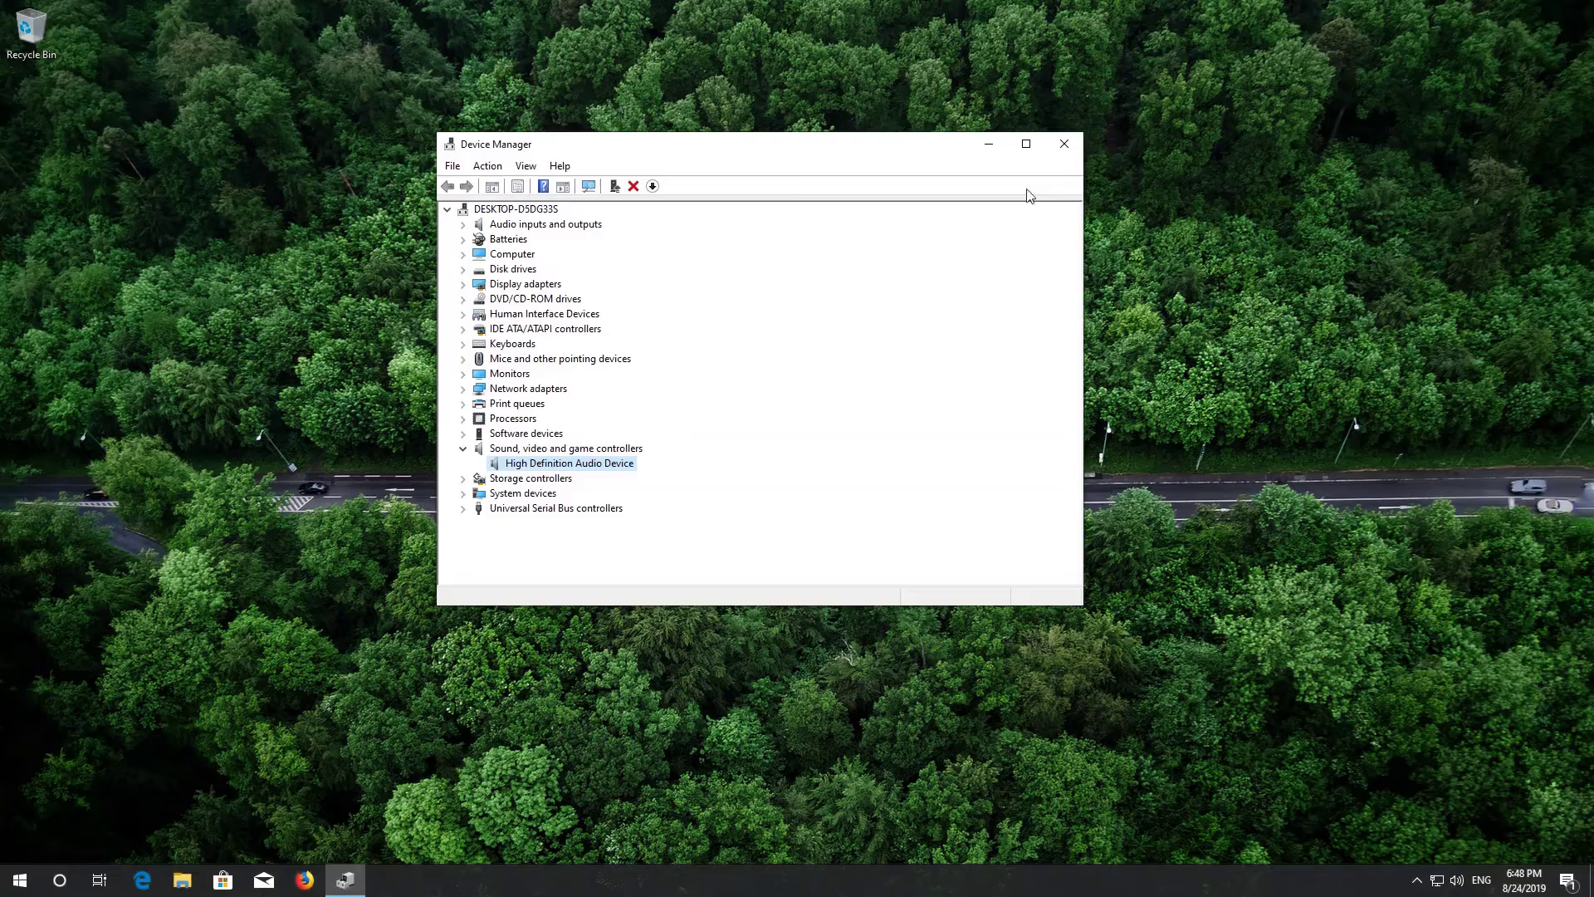
Close Device Manager and restart the computer from the Start menu power options.
left_click(1064, 143)
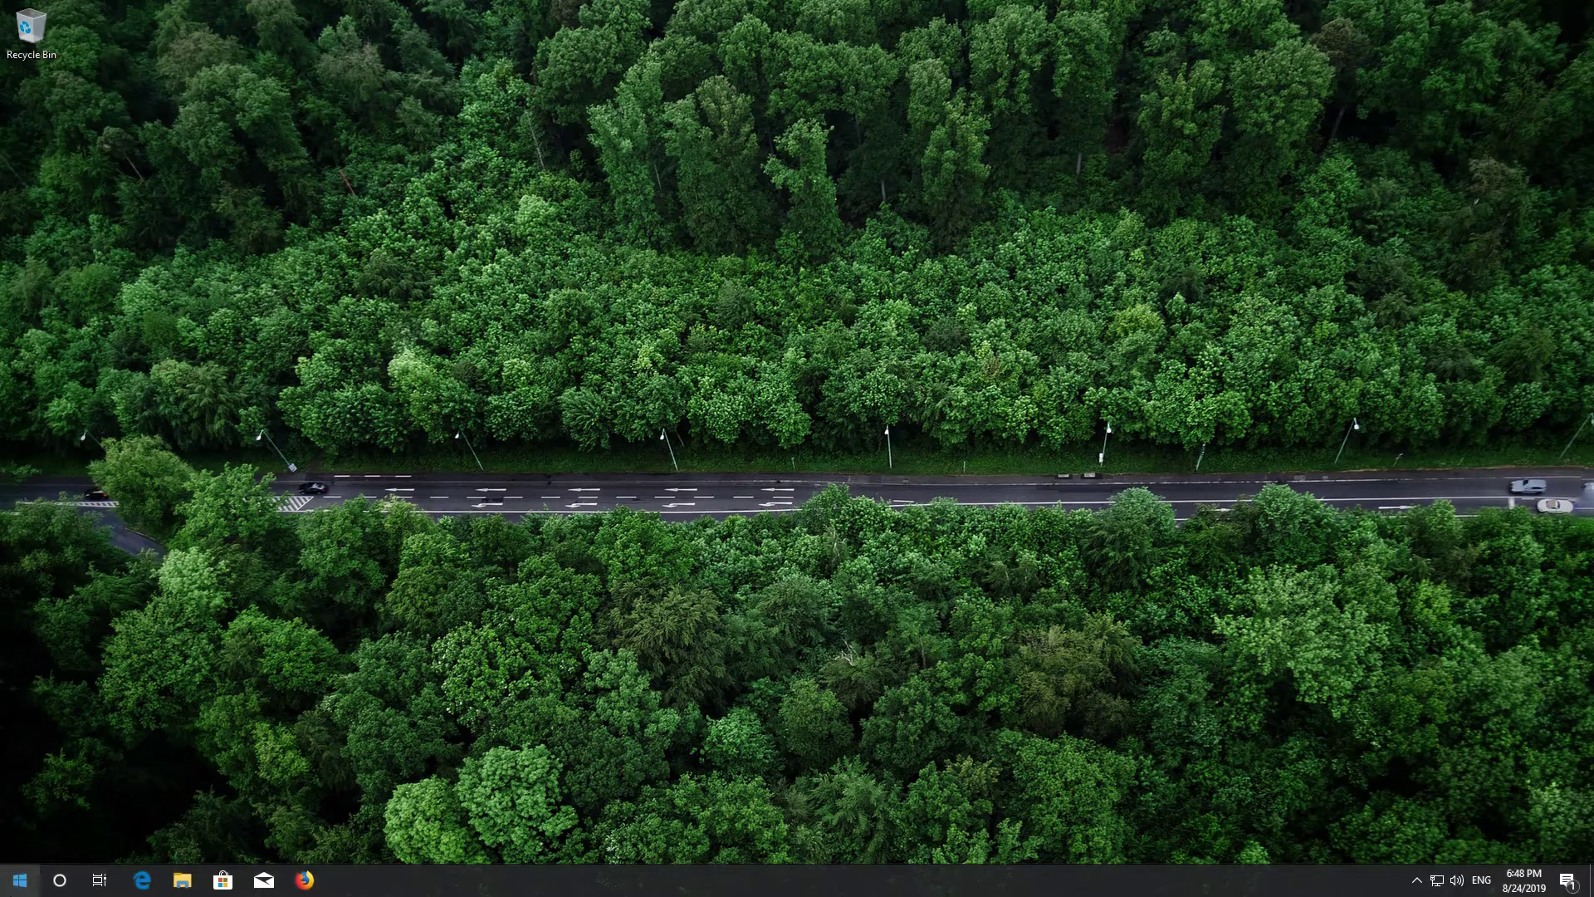
left_click(20, 880)
left_click(19, 845)
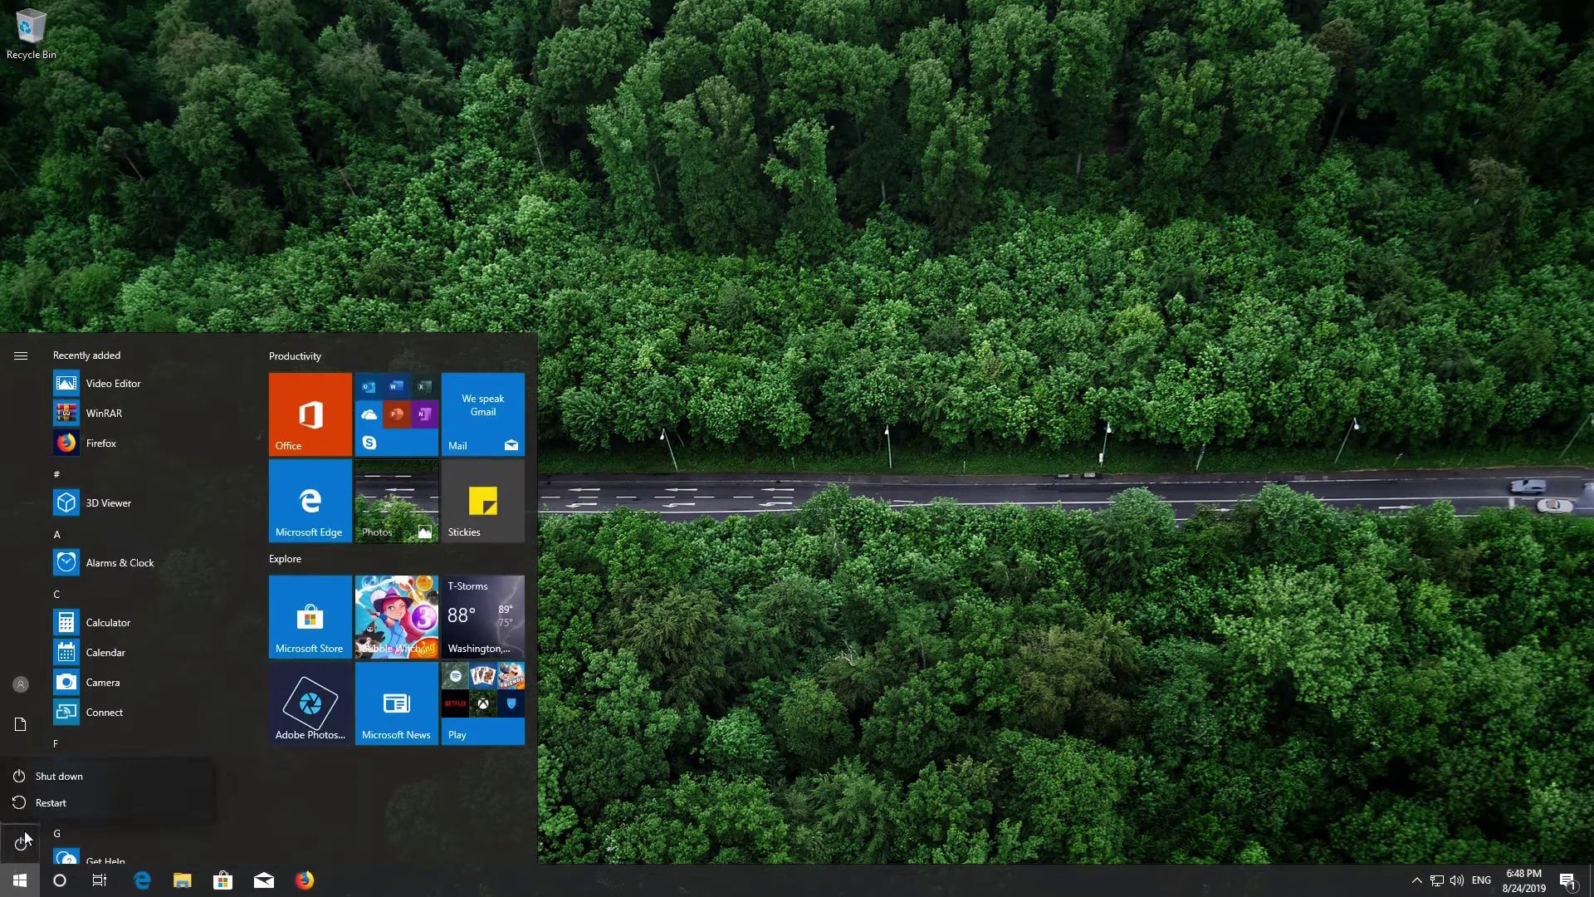
left_click(72, 796)
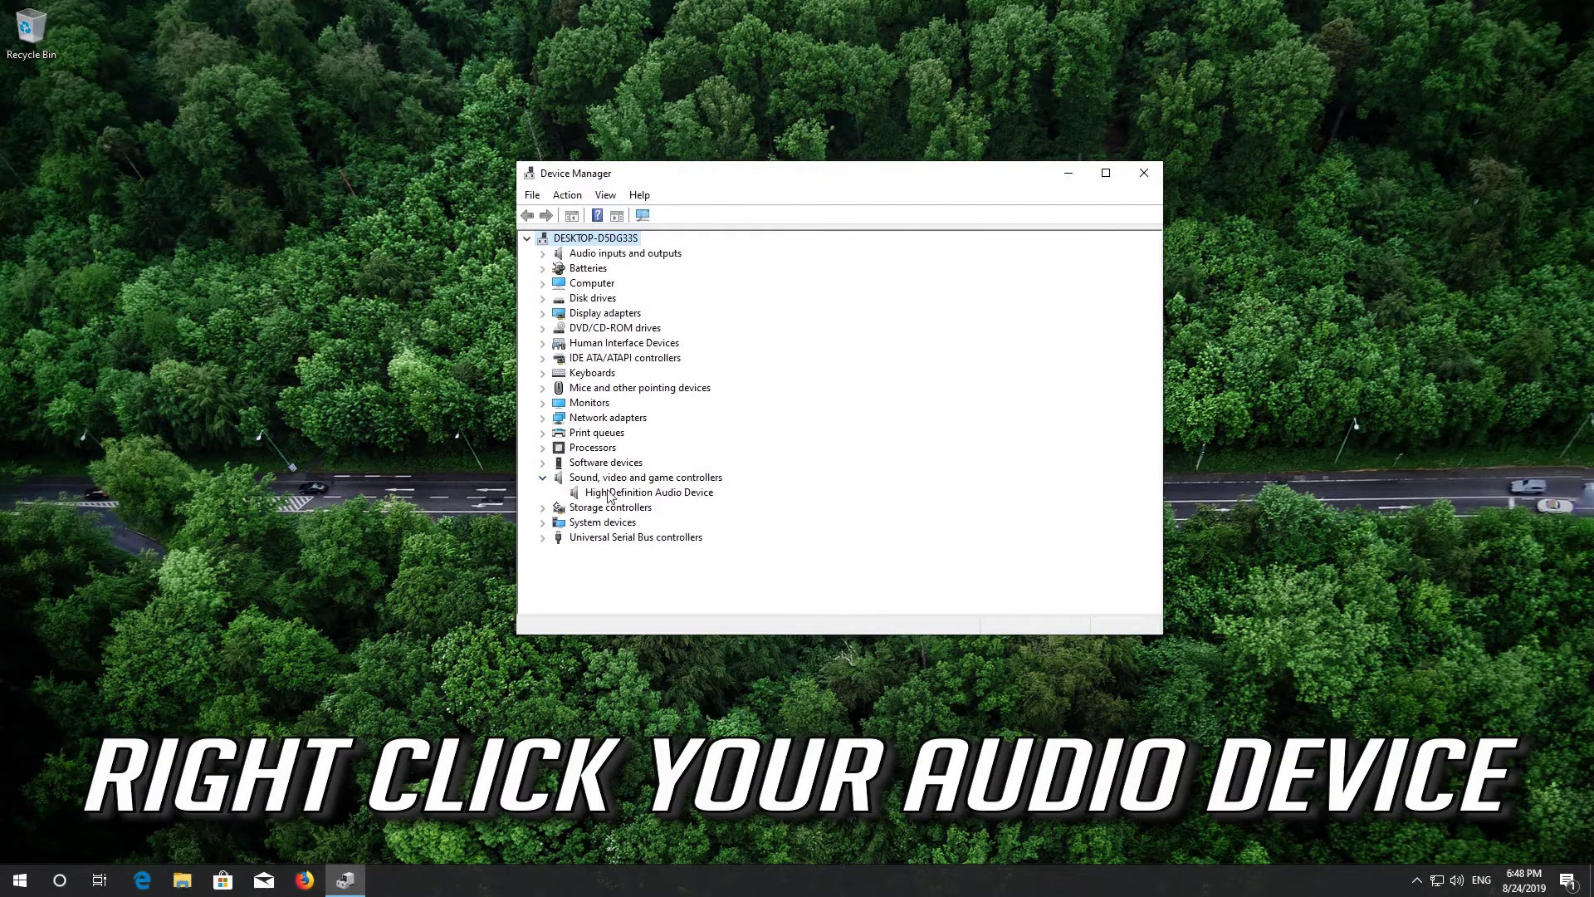
Uninstall the High Definition Audio Device, then scan for hardware changes to redetect it.
left_click(609, 494)
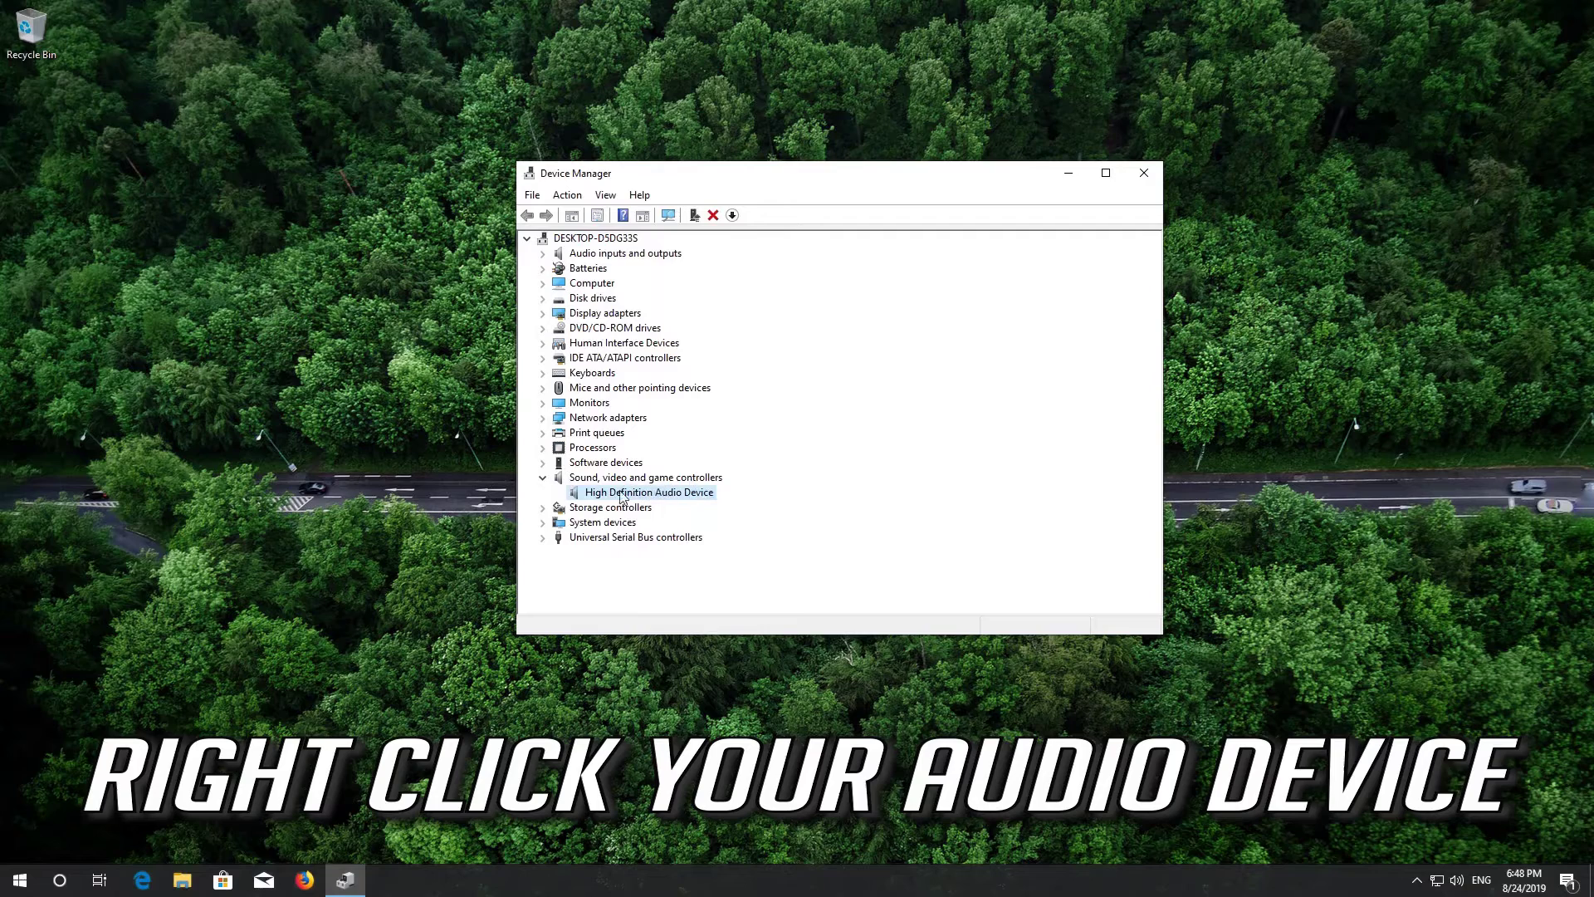
right_click(645, 494)
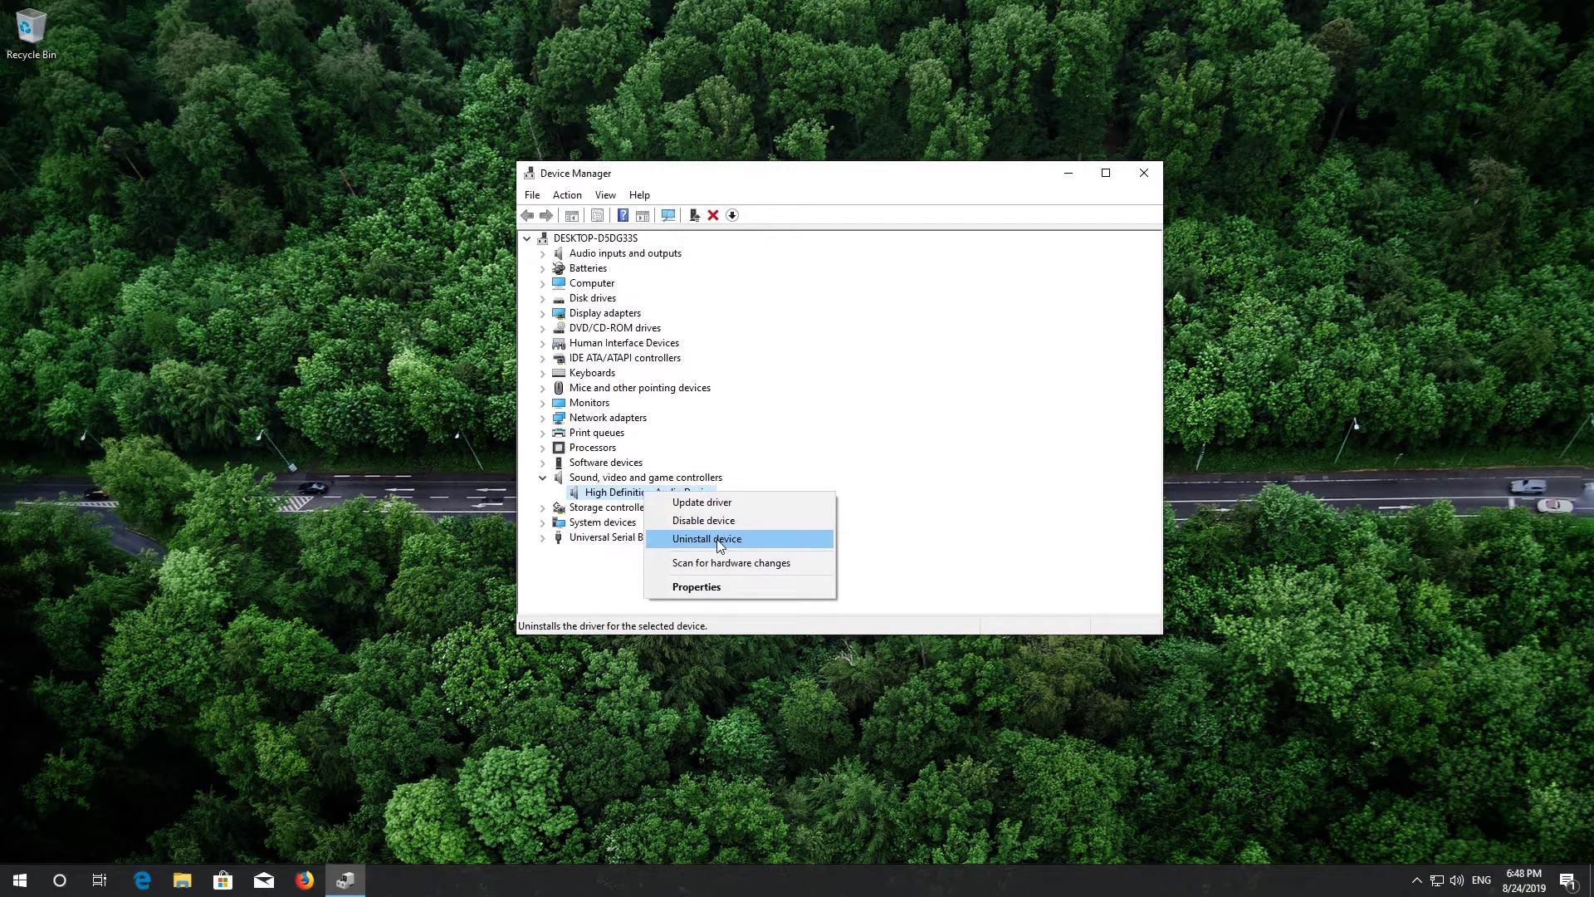
left_click(718, 542)
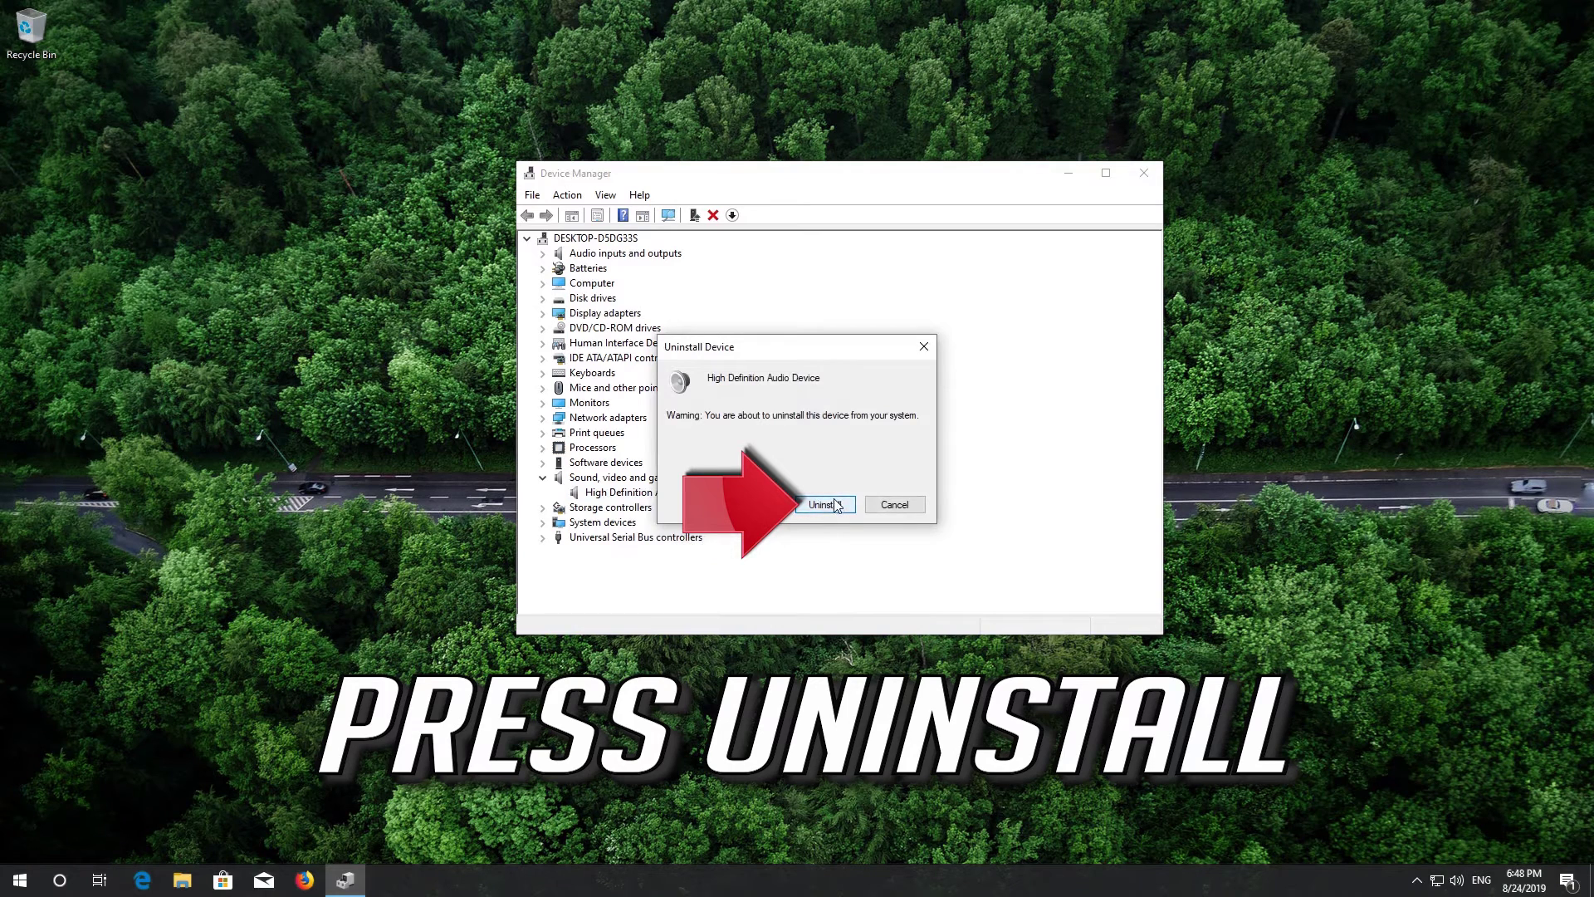
left_click(833, 504)
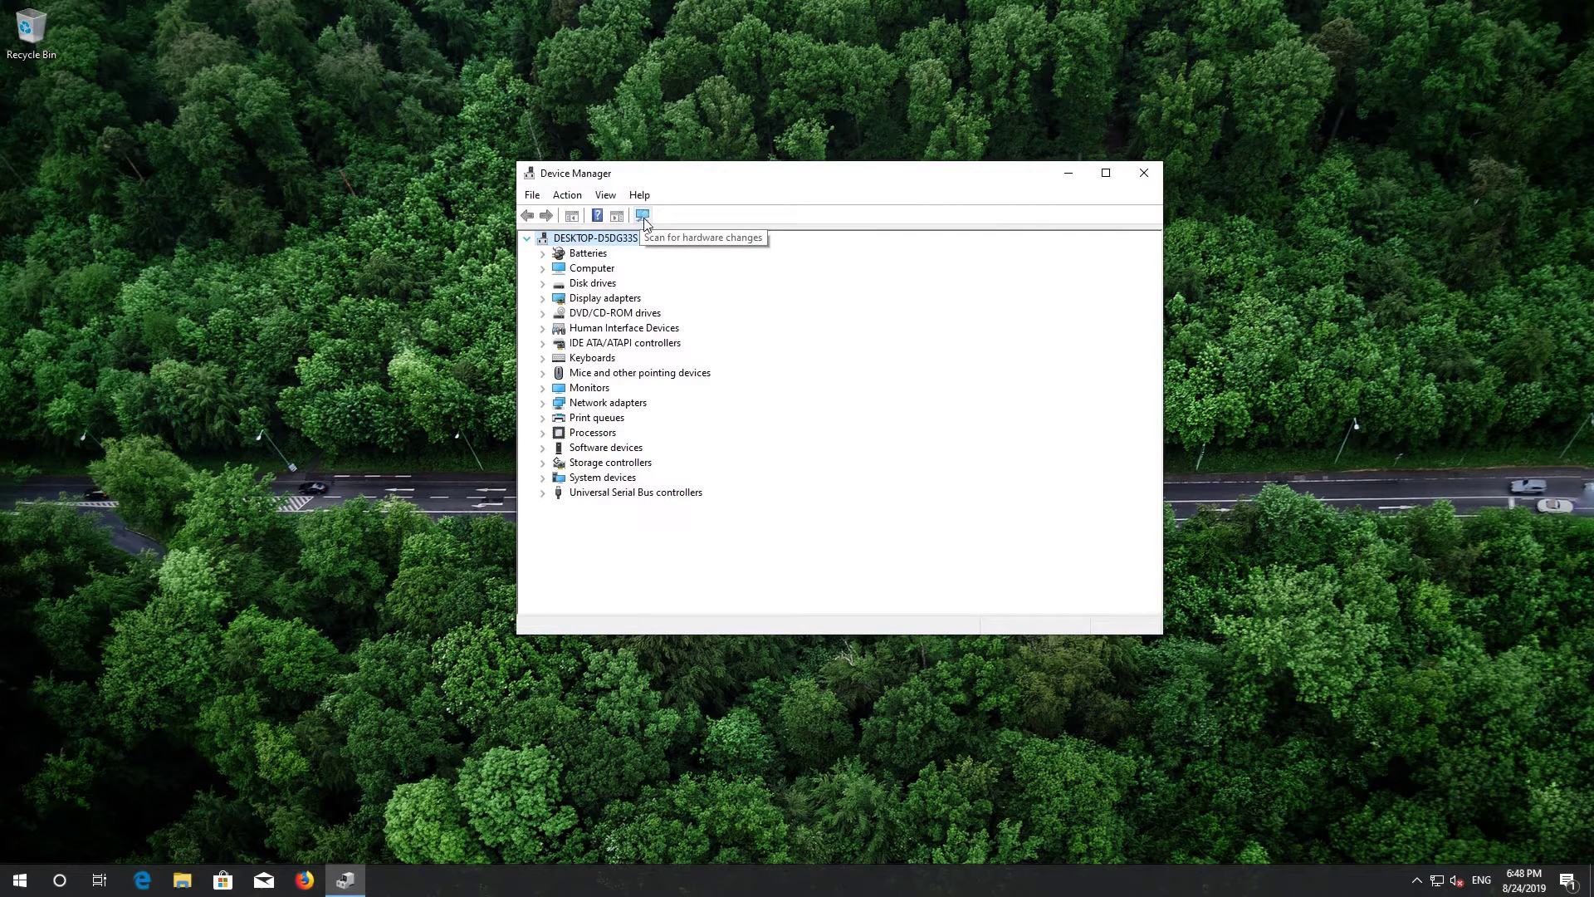
left_click(644, 221)
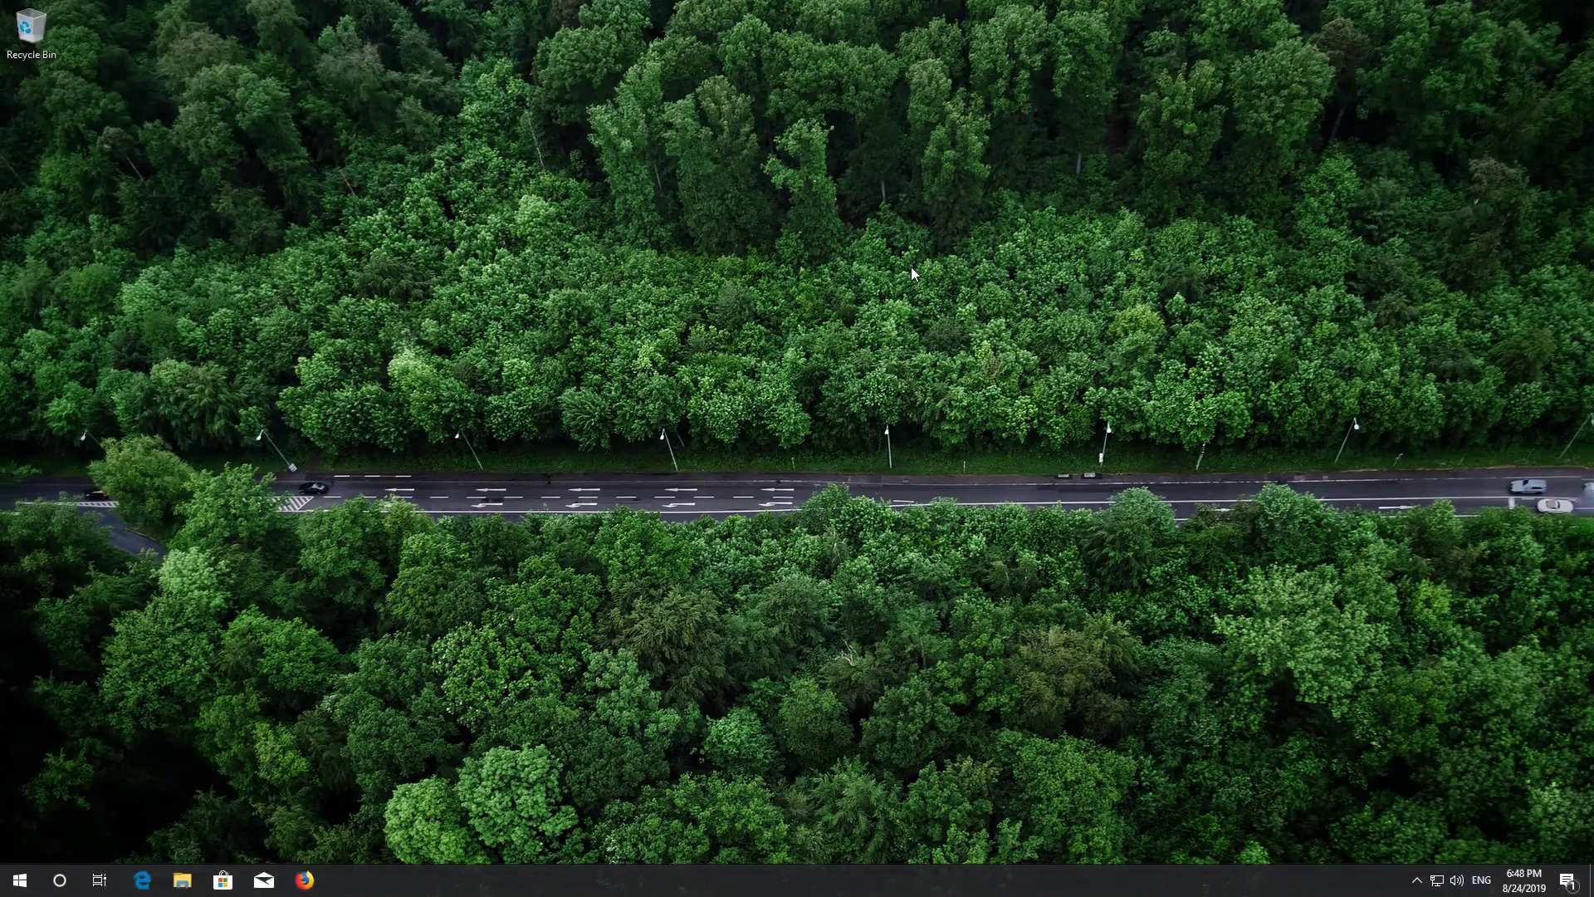
Open Control Panel from Start search and go to Hardware and Sound > Sound.
key("super")
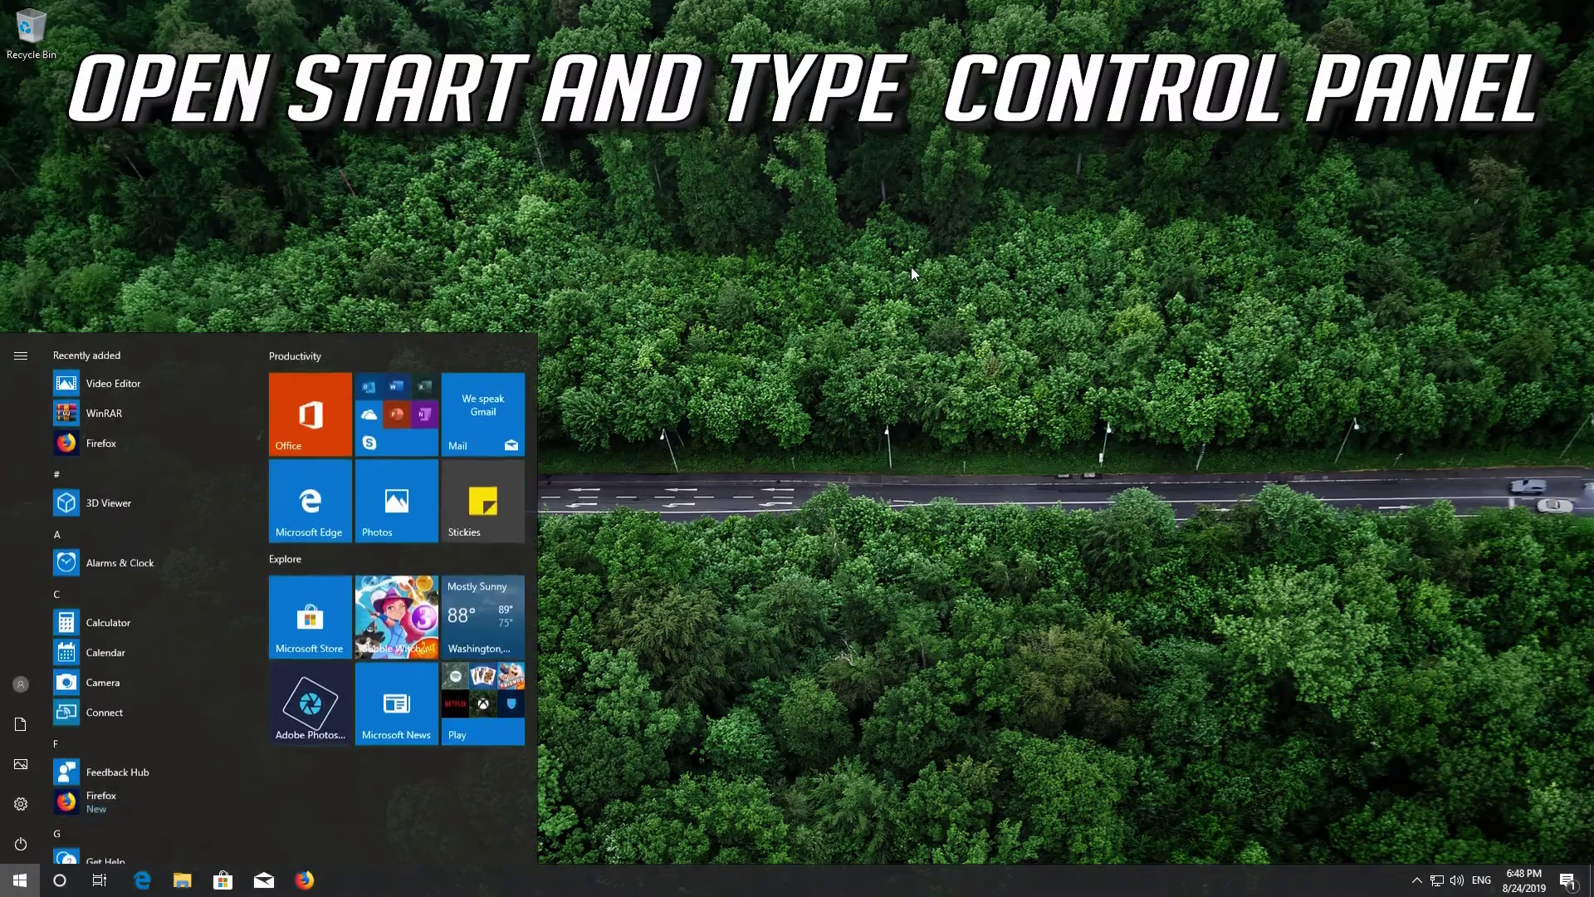
type("control pa")
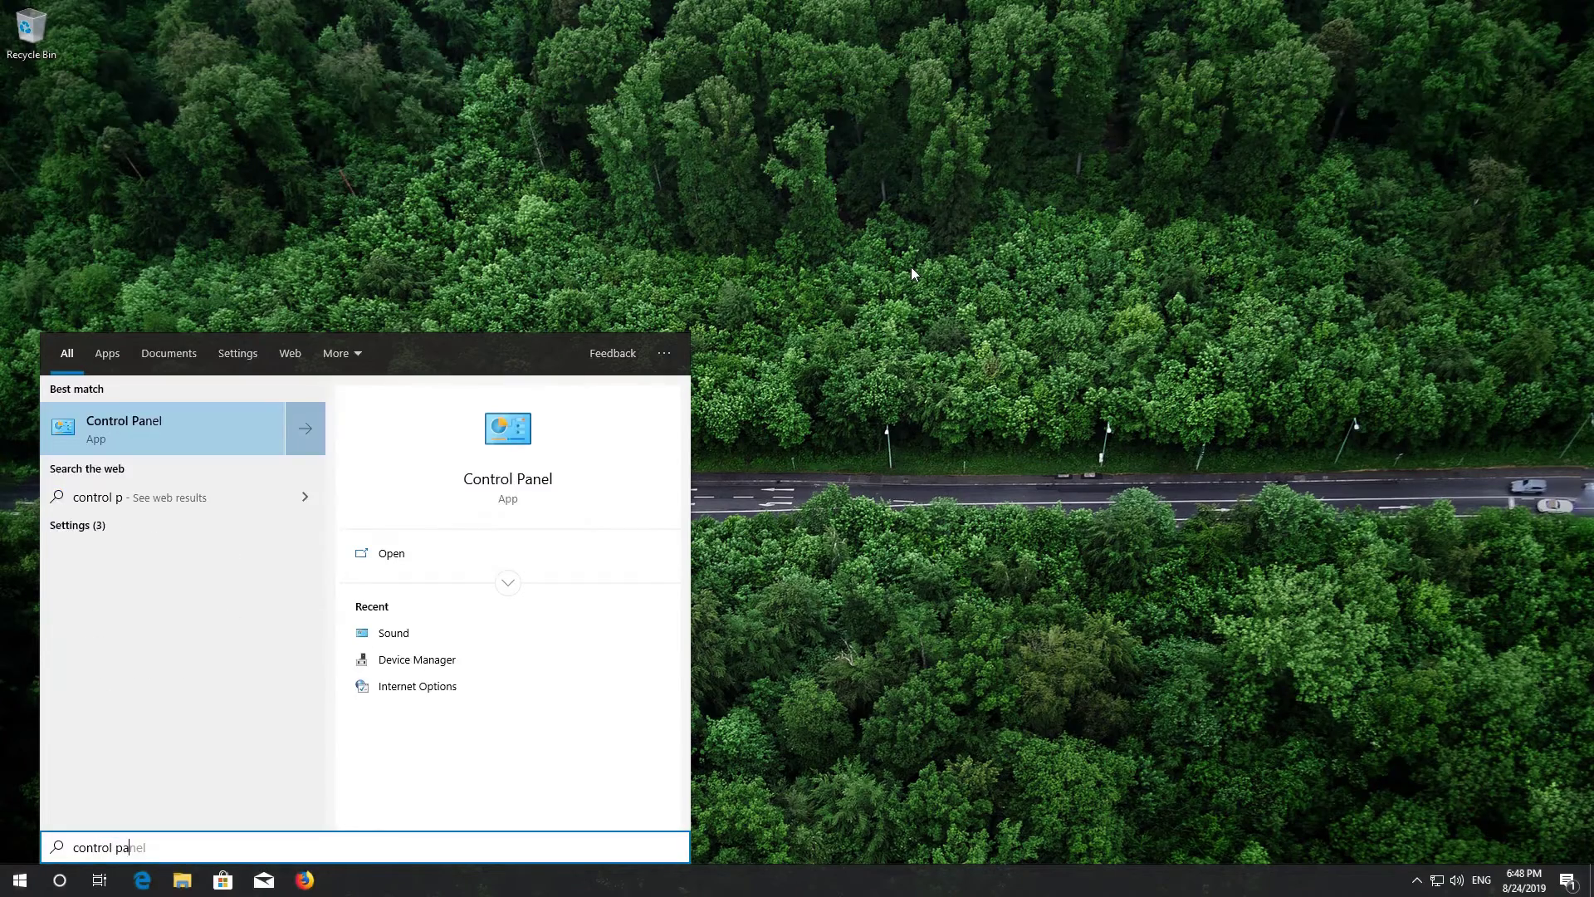
type("nel")
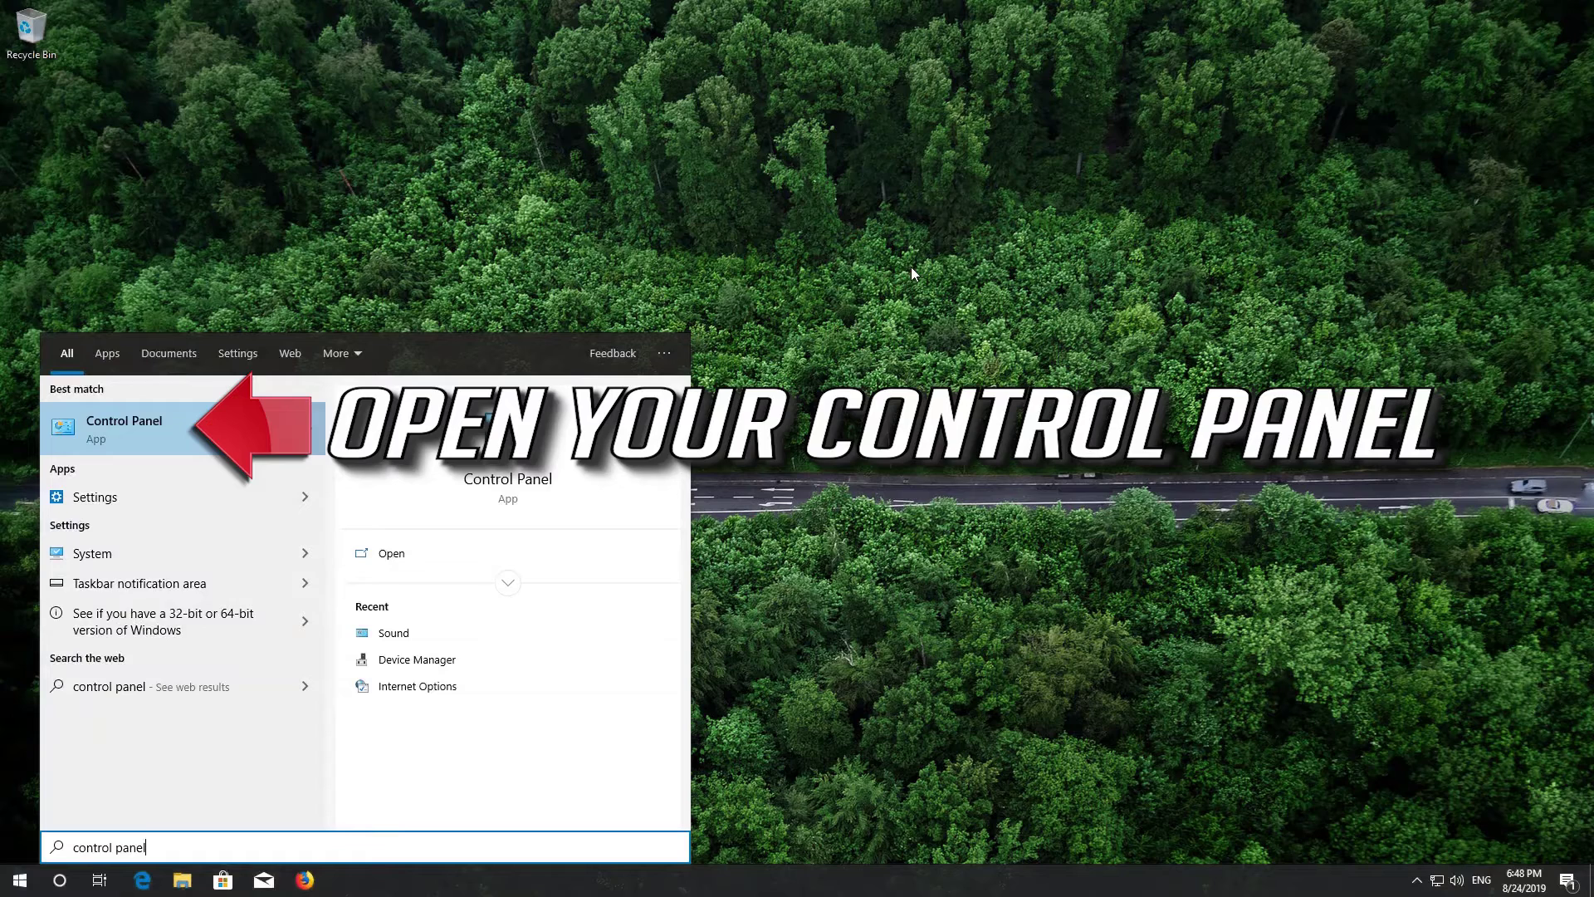
left_click(157, 429)
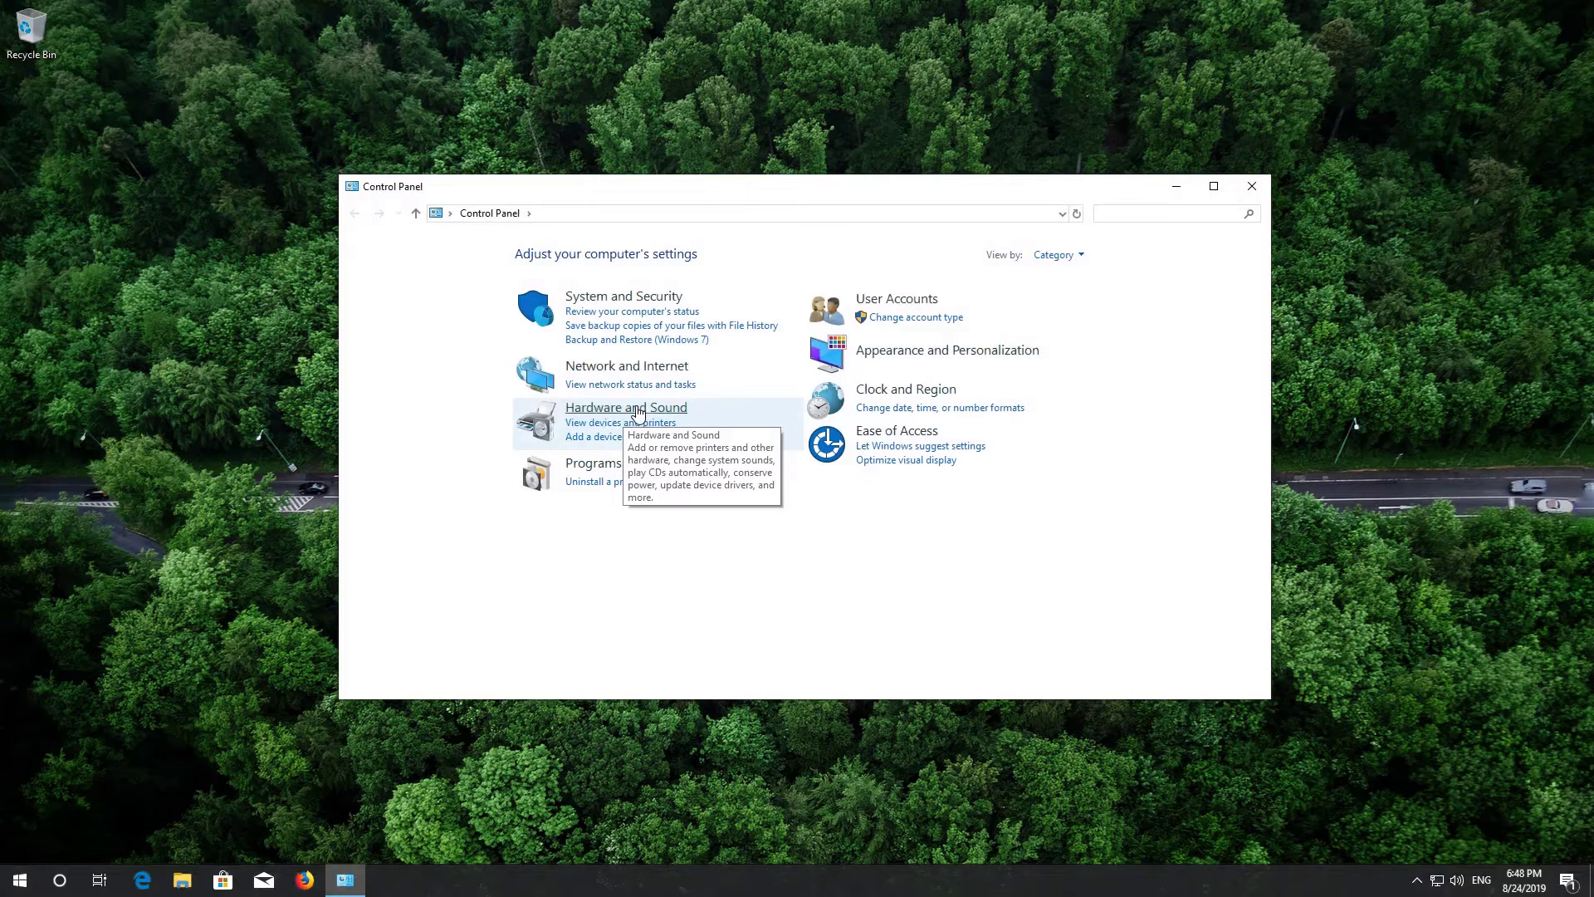
left_click(638, 408)
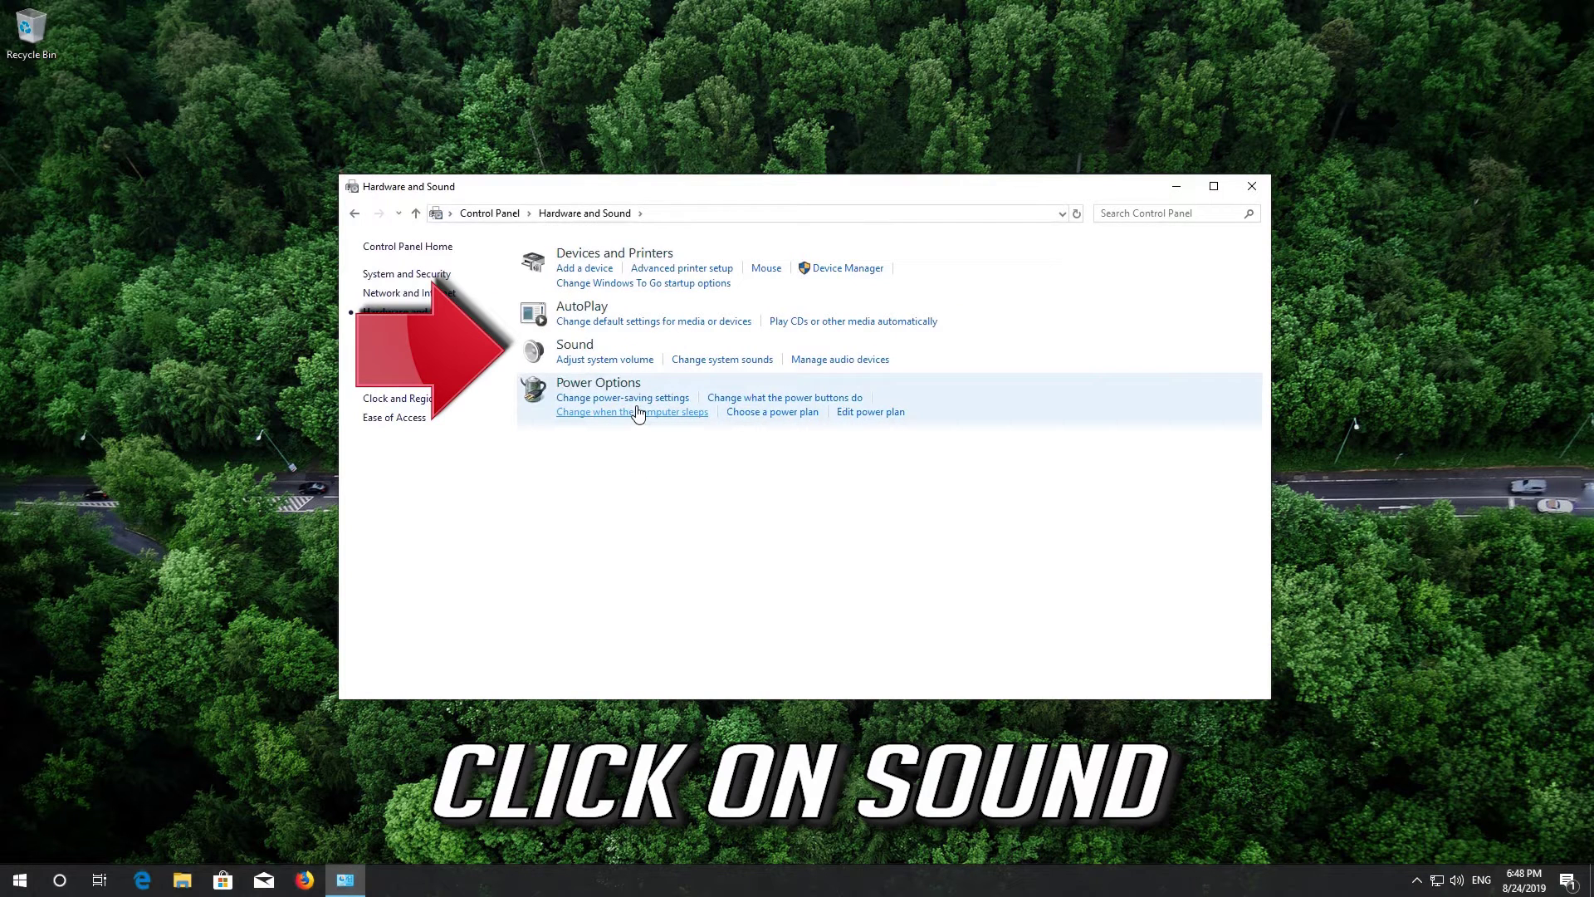
left_click(575, 344)
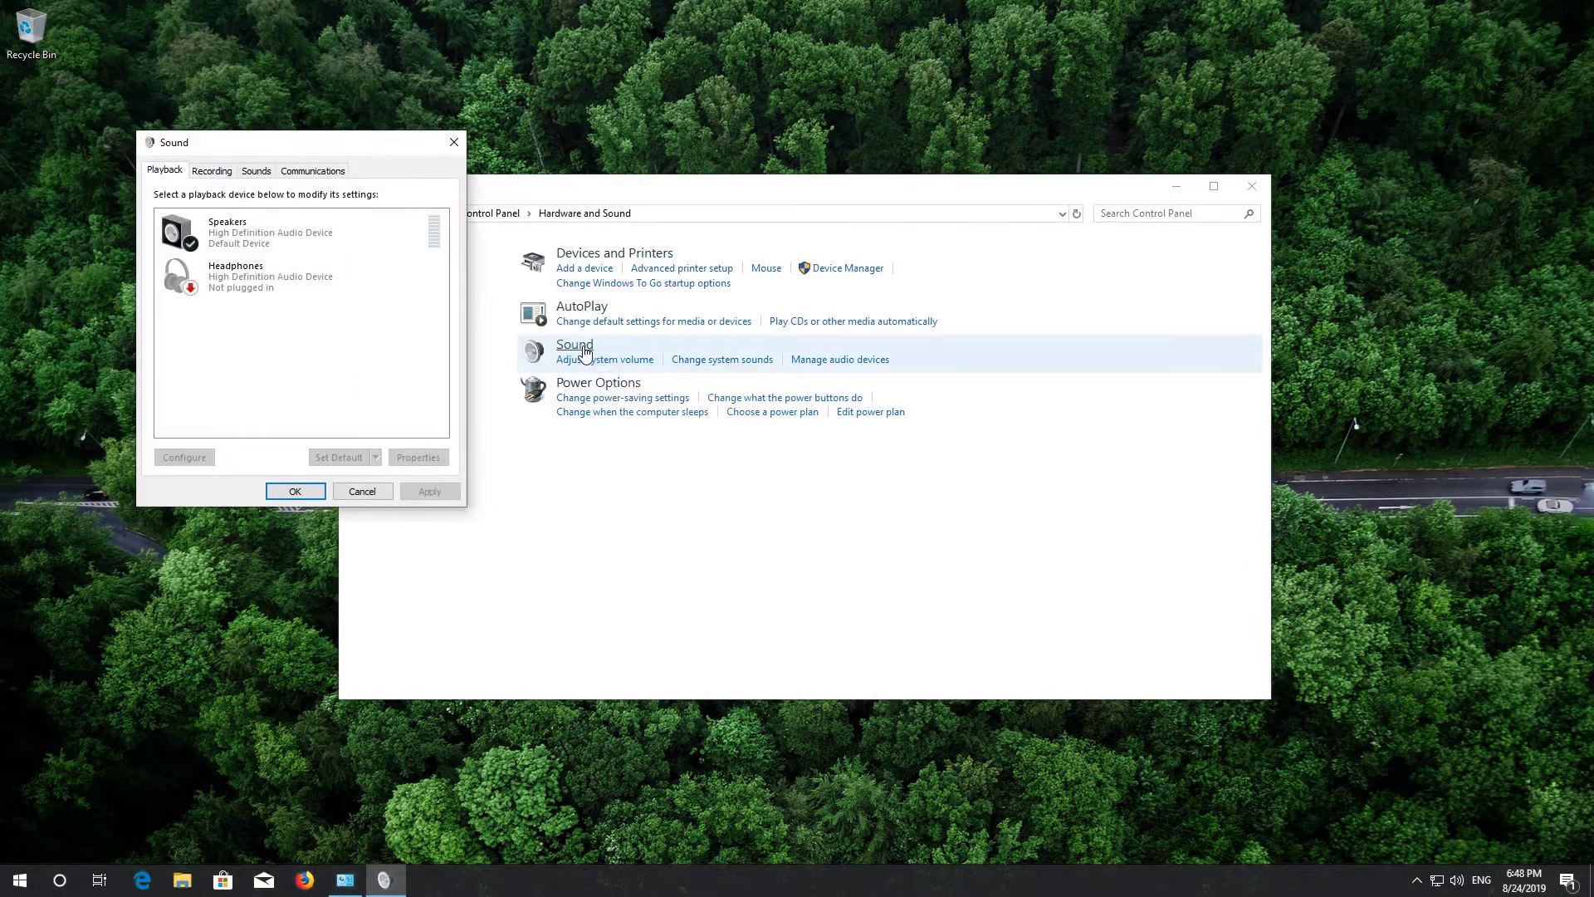
Check Disable all enhancements on the Speakers' Enhancements tab and apply it.
left_click_drag(344, 156, 832, 251)
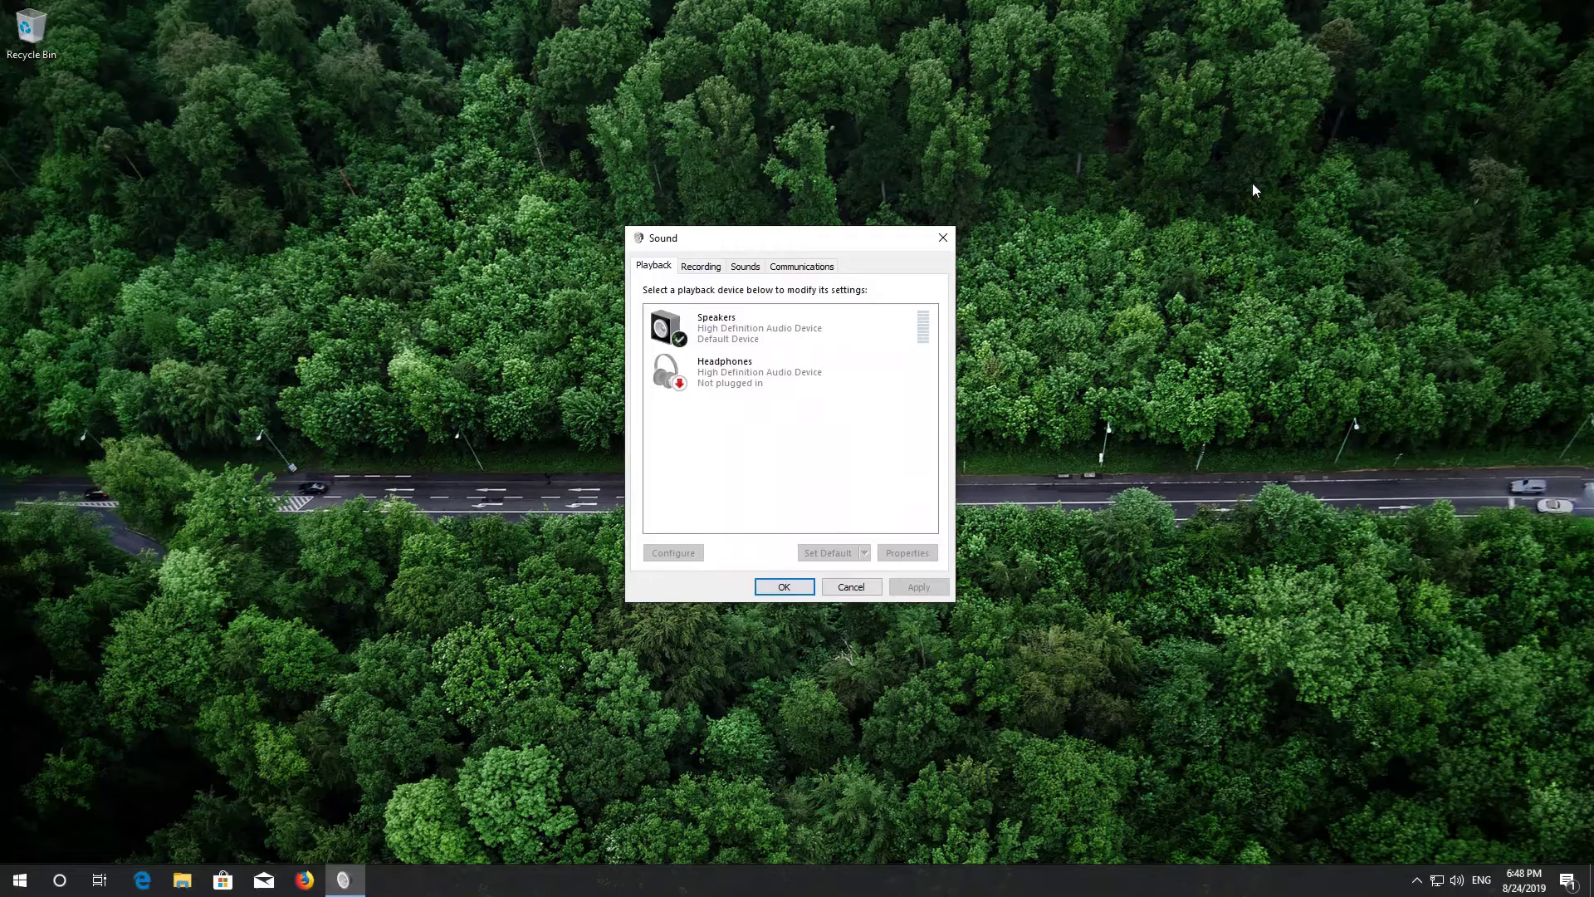
left_click(766, 328)
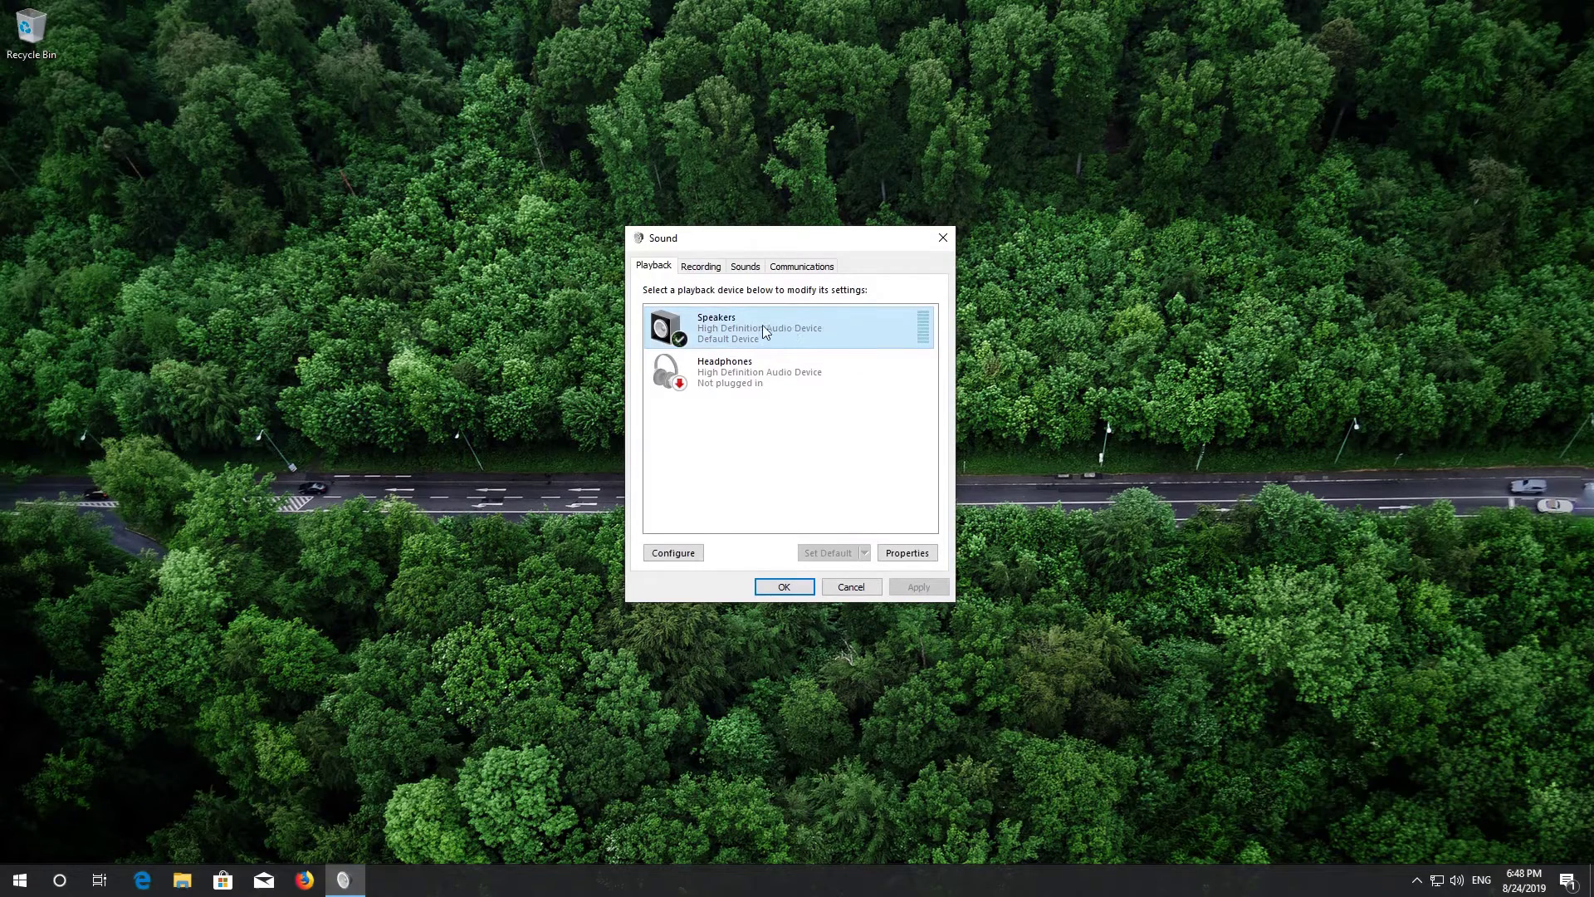
right_click(766, 331)
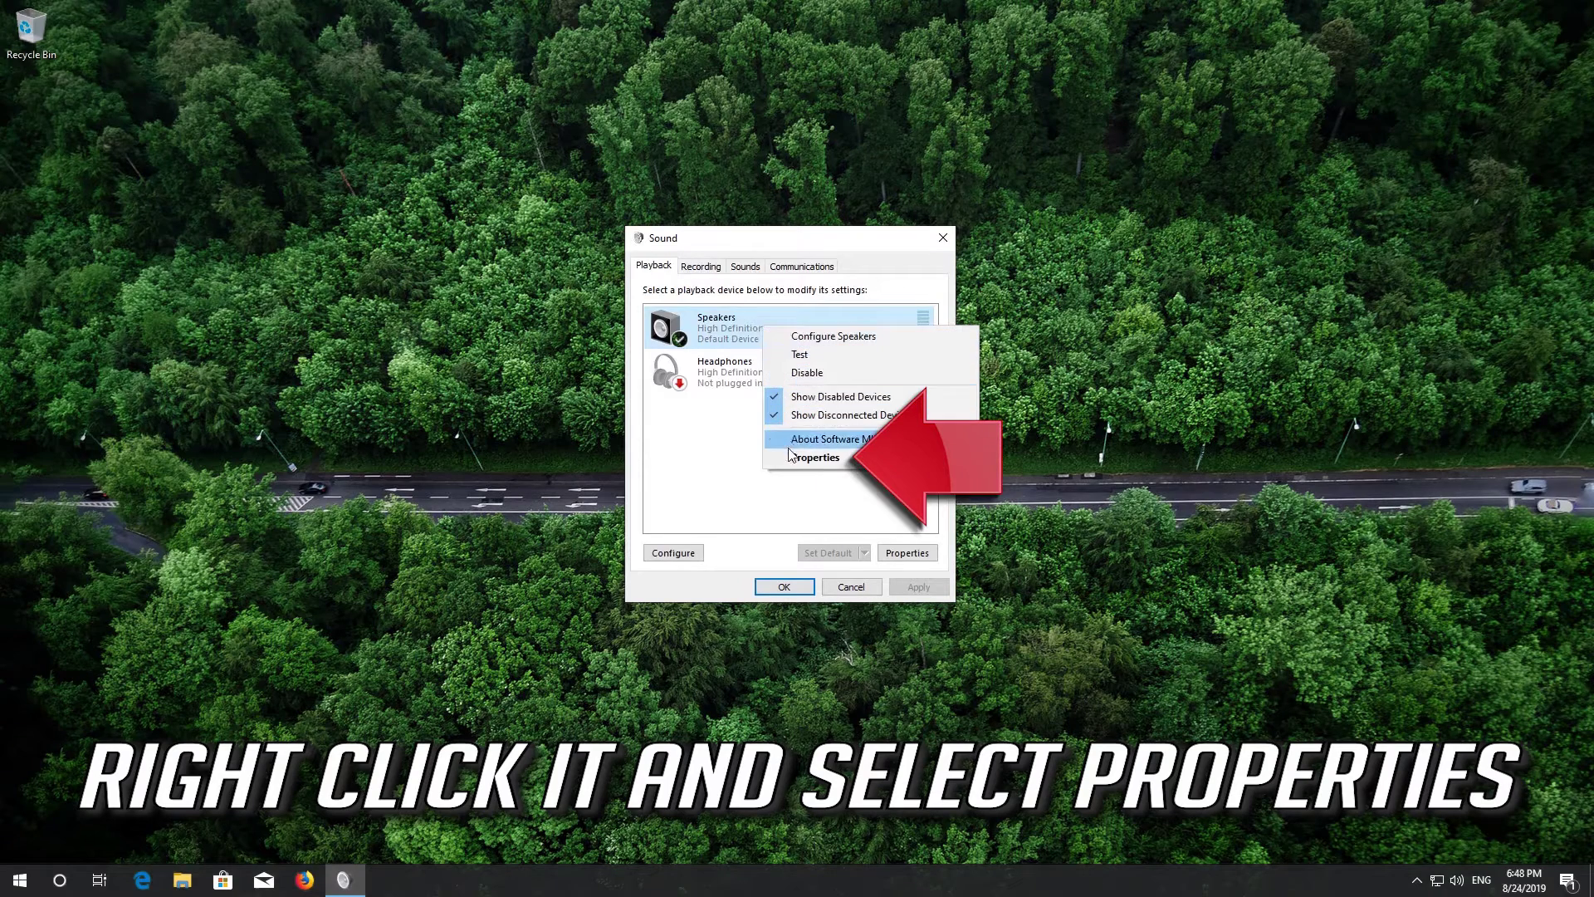
left_click(826, 460)
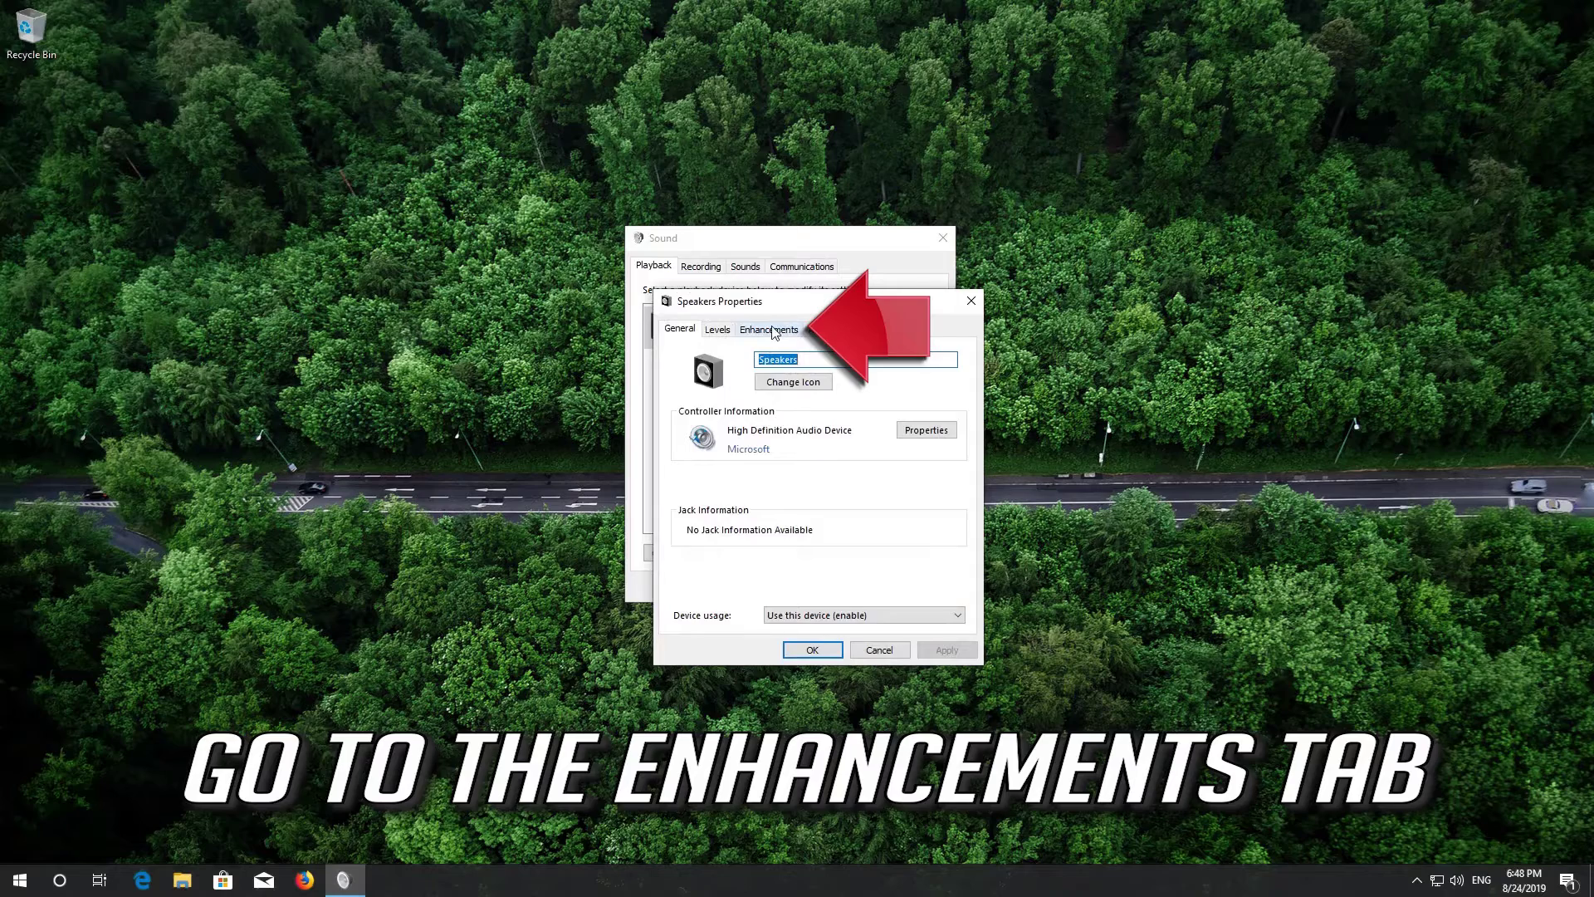
left_click(772, 330)
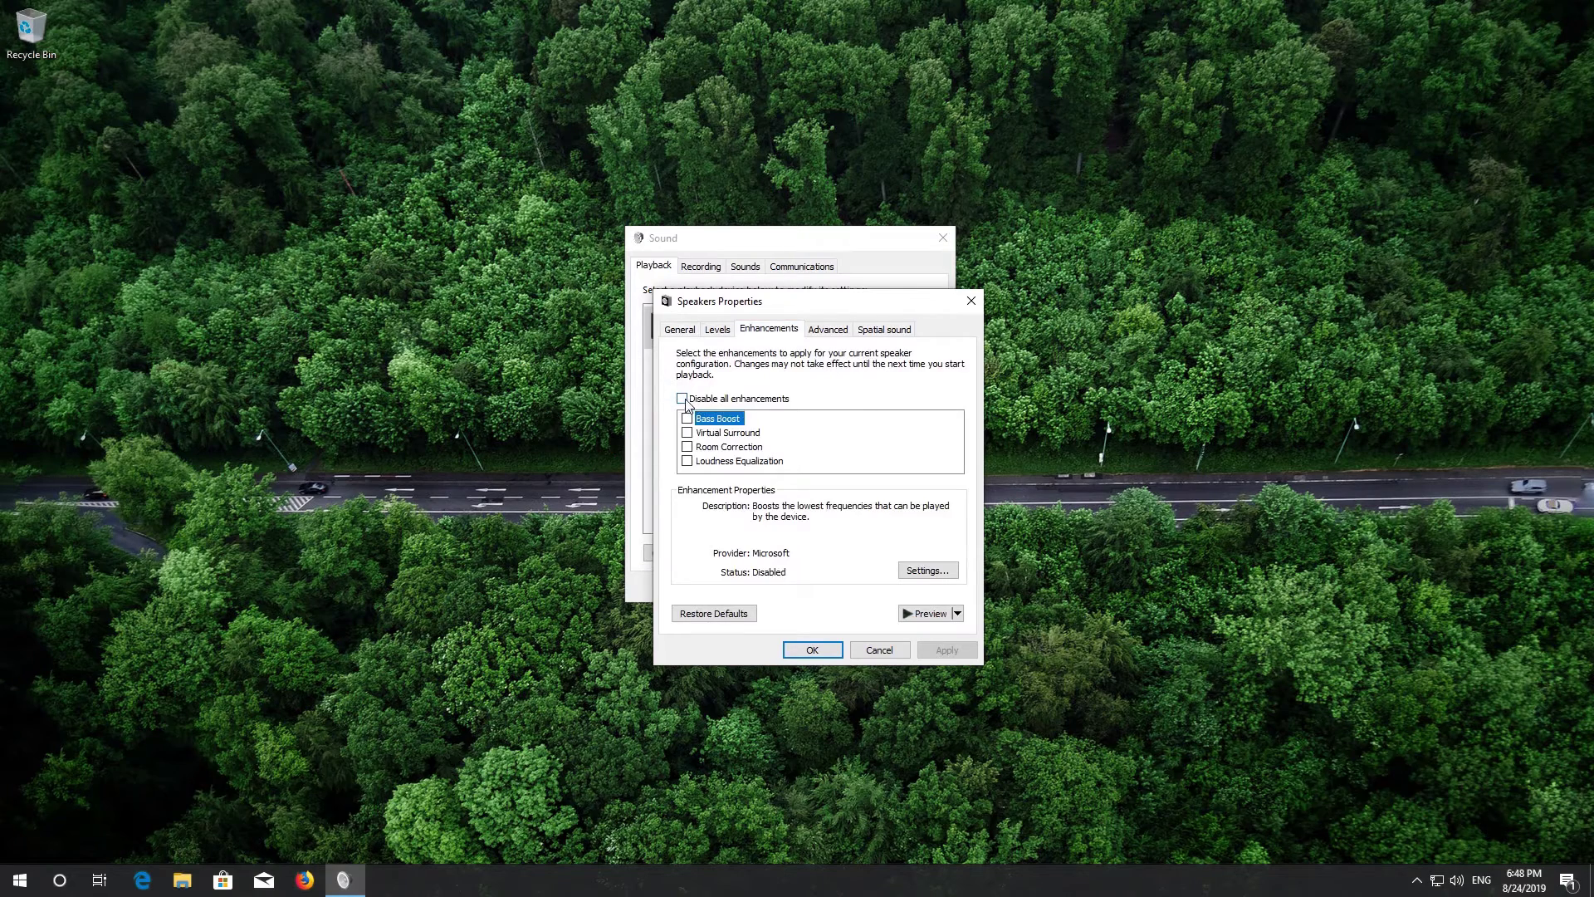
left_click(686, 402)
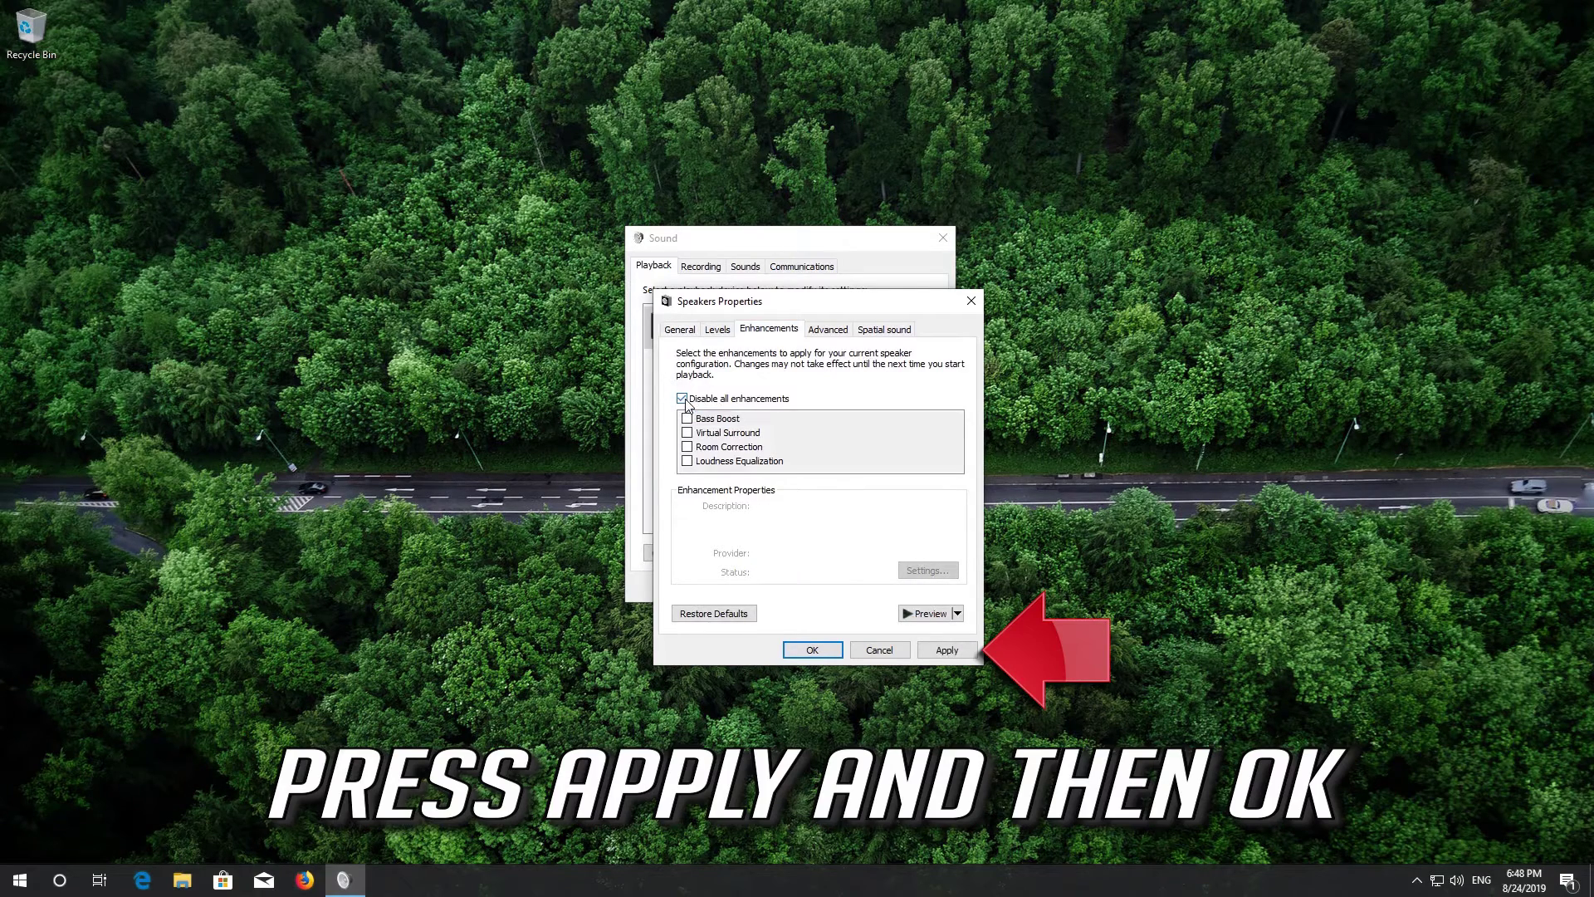
left_click(953, 655)
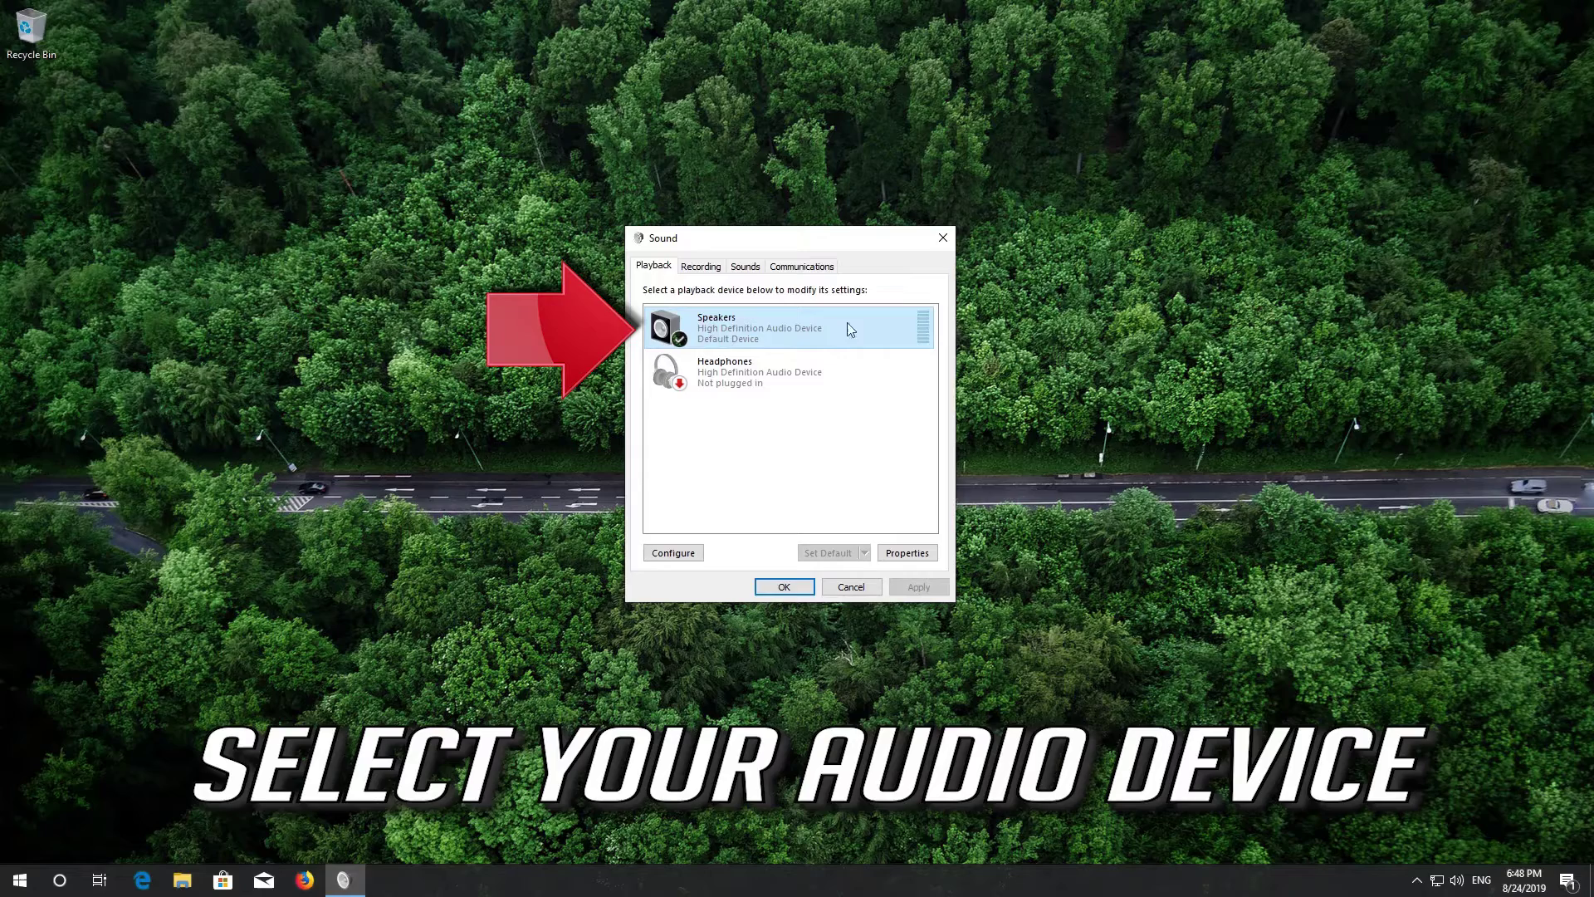
Review the Speakers' Advanced tab settings, then close the Speakers properties and Sound dialogs with OK.
right_click(825, 324)
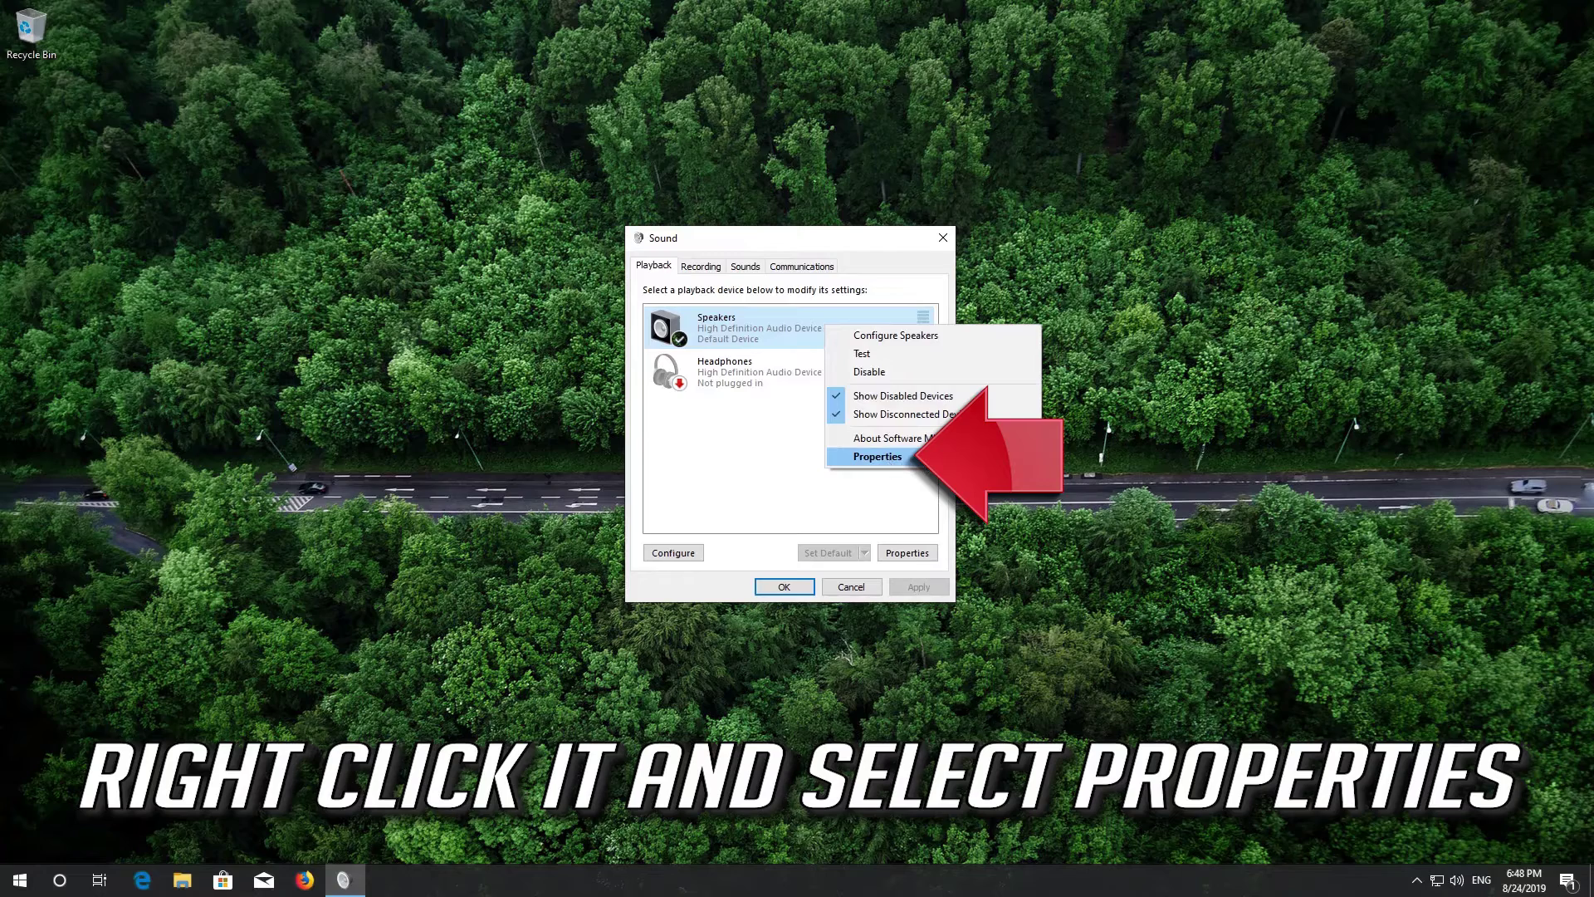
left_click(933, 457)
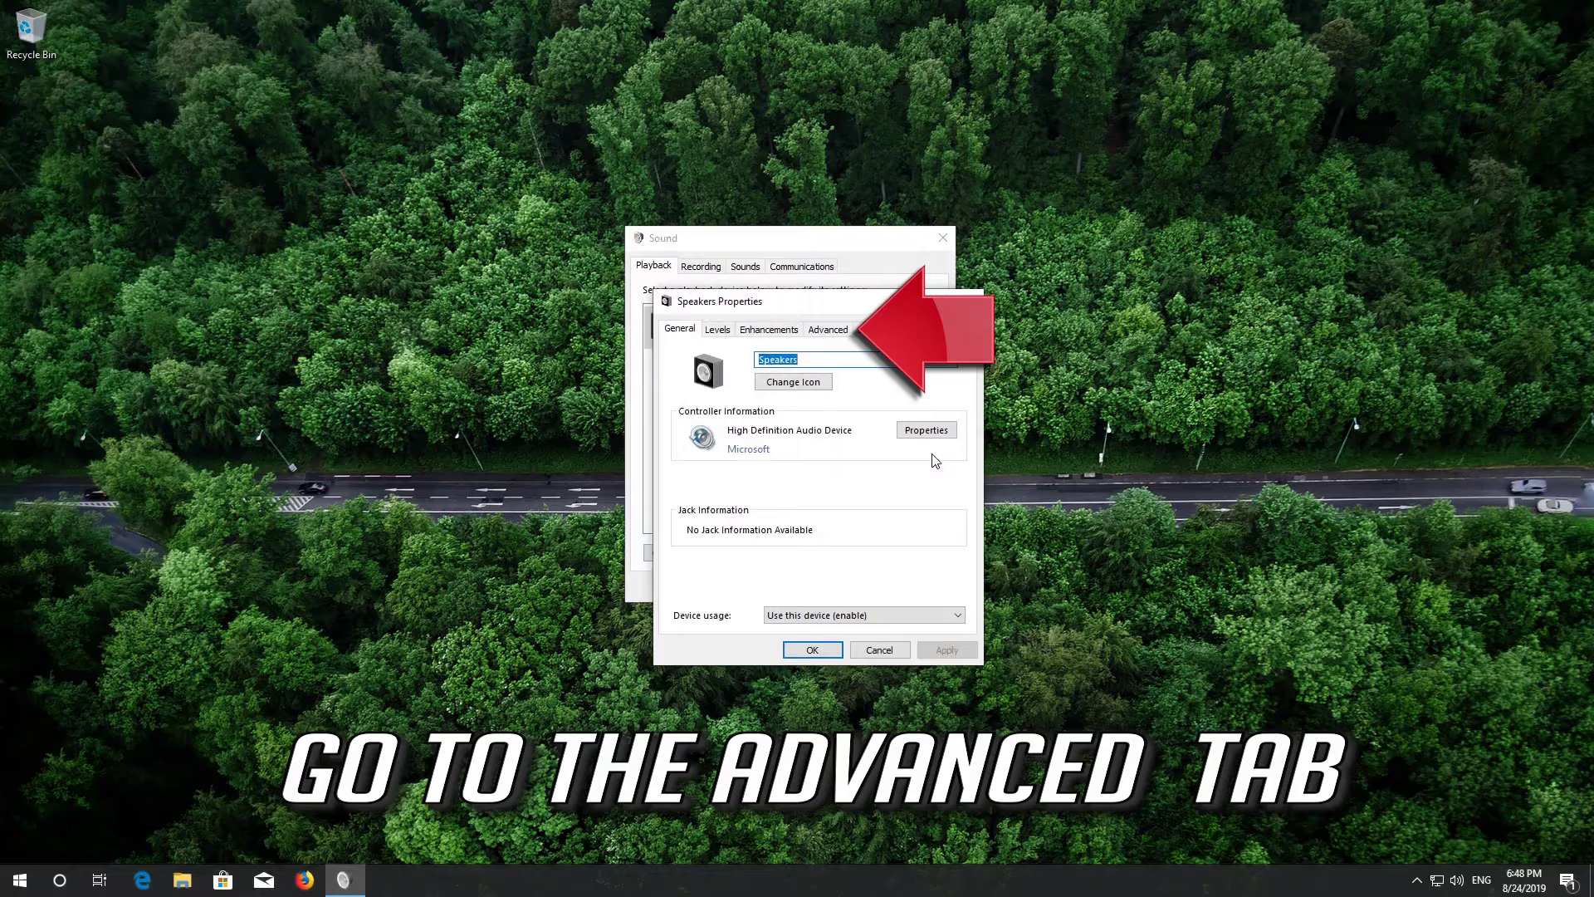
left_click(828, 331)
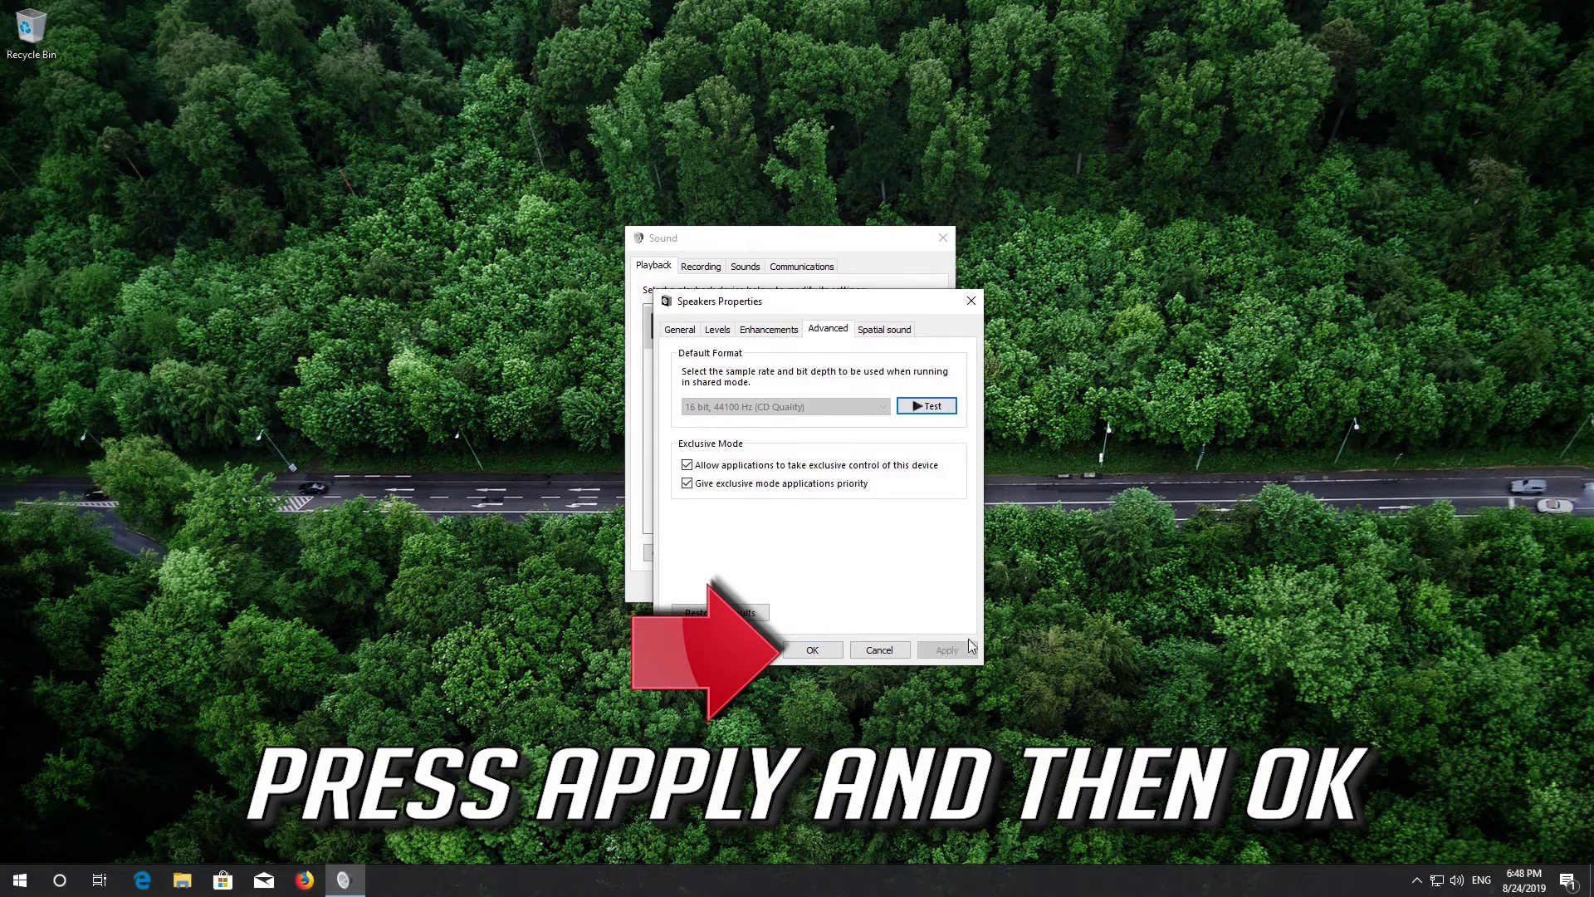
left_click(812, 651)
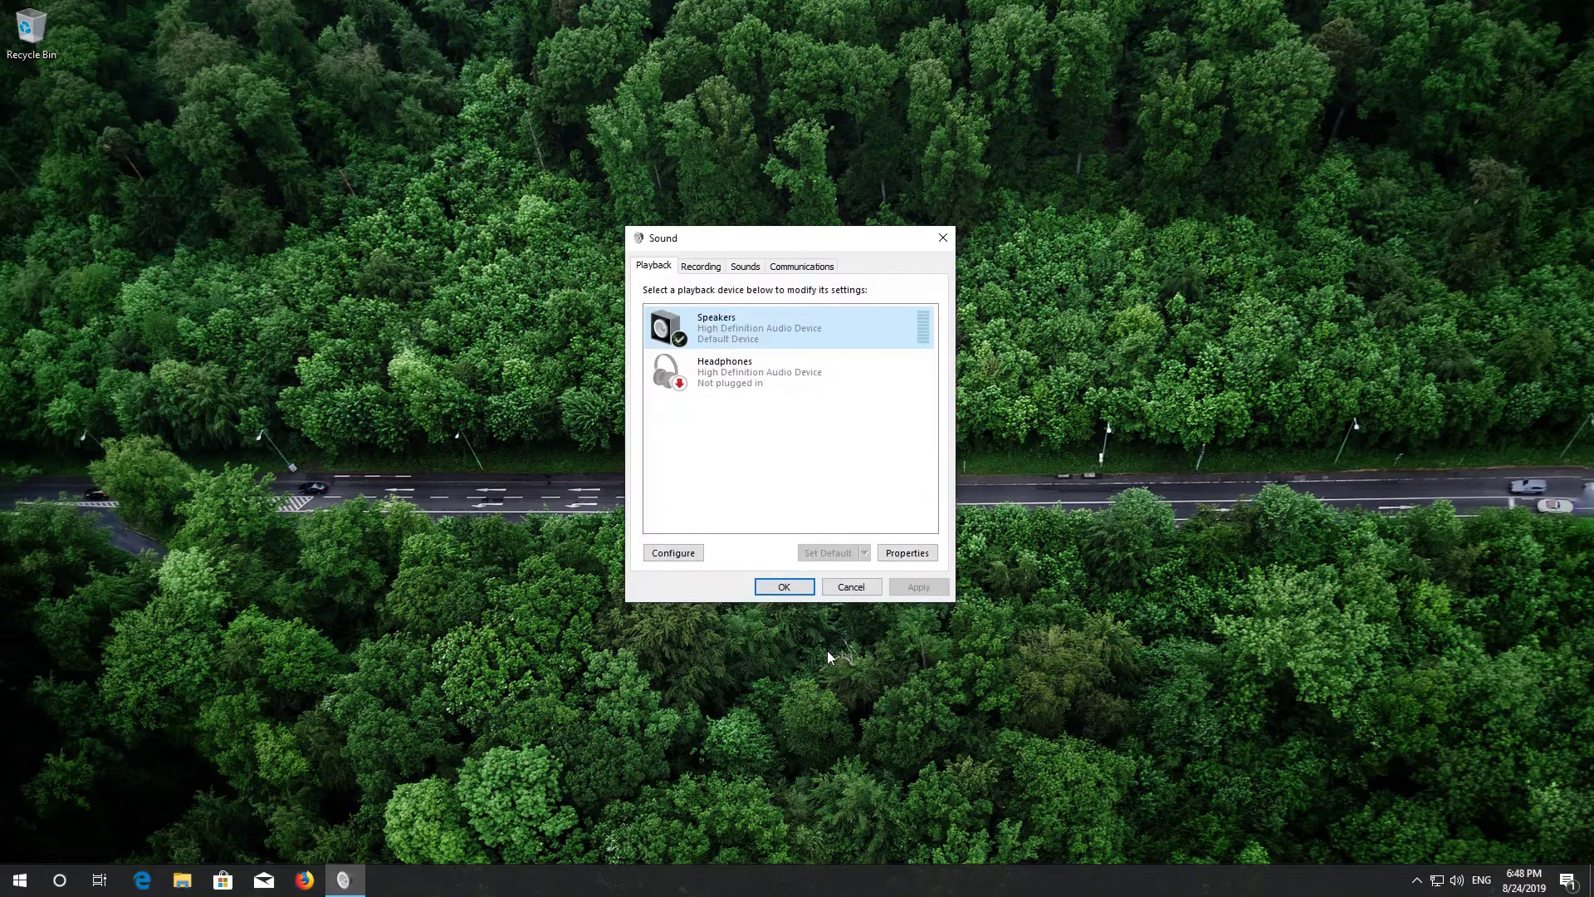
left_click(783, 587)
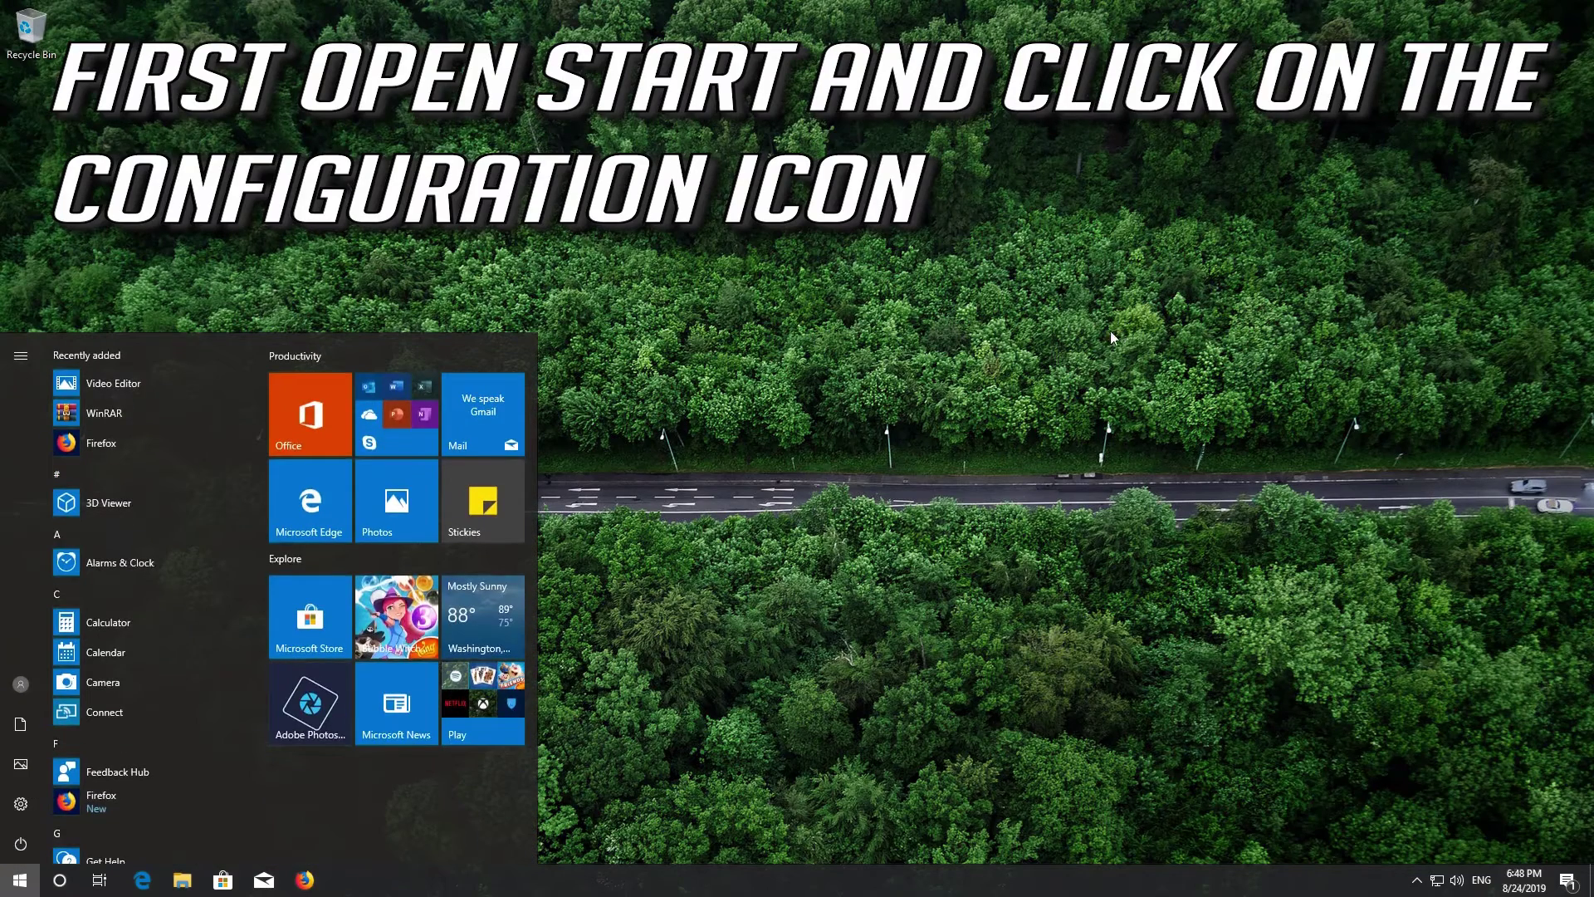
In Settings > System > Sound, keep Speakers as output and run Troubleshoot.
left_click(21, 805)
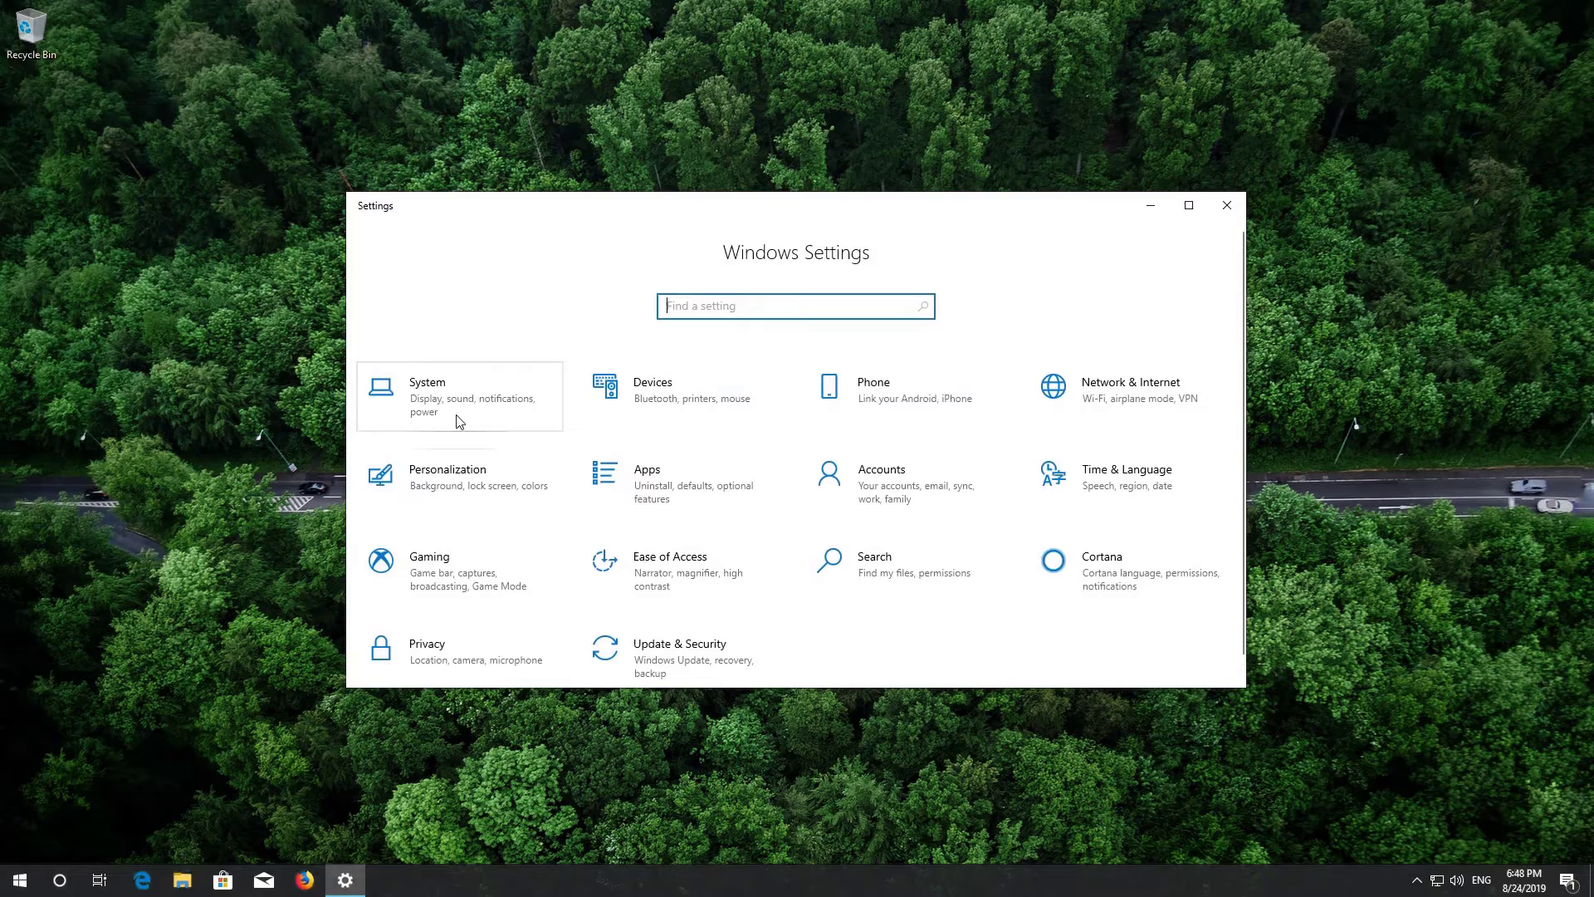
left_click(459, 421)
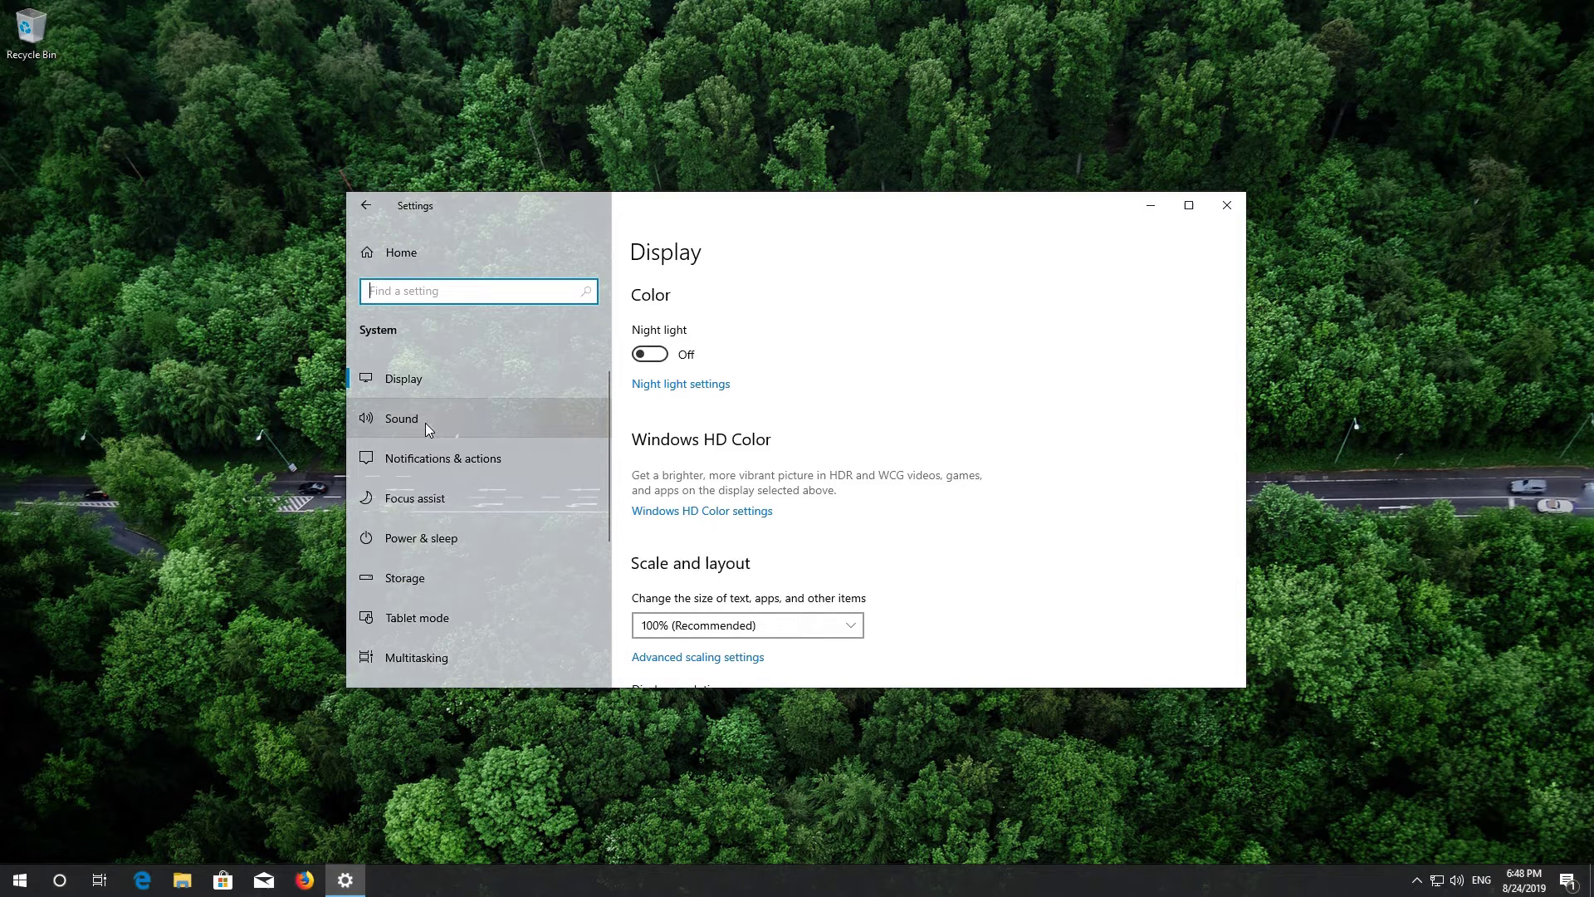
left_click(426, 425)
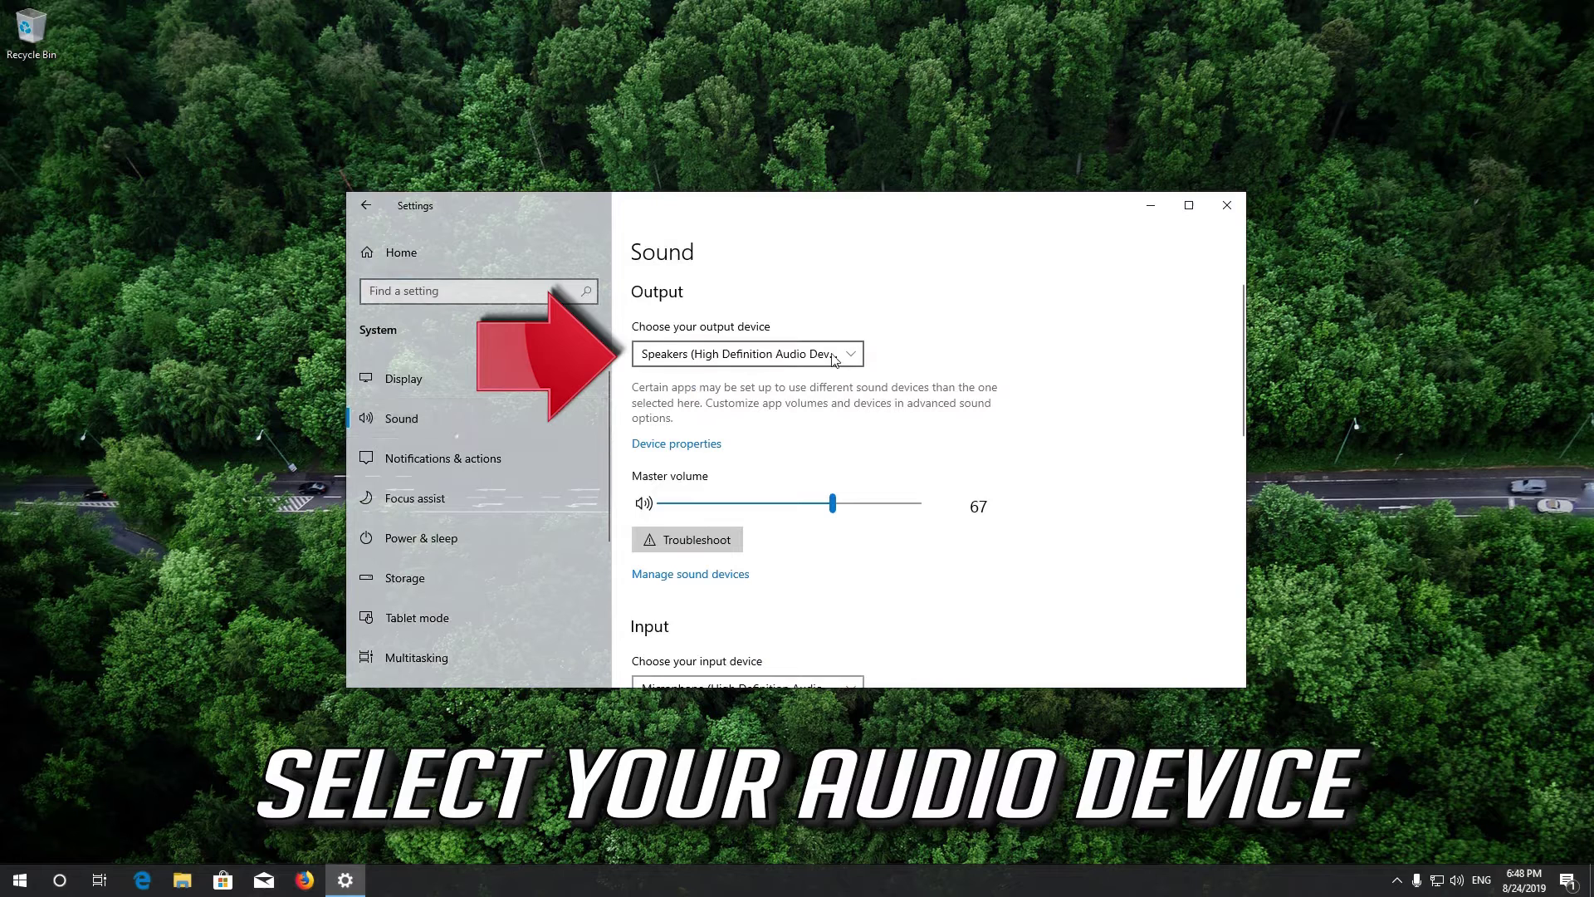
left_click(844, 354)
left_click(845, 357)
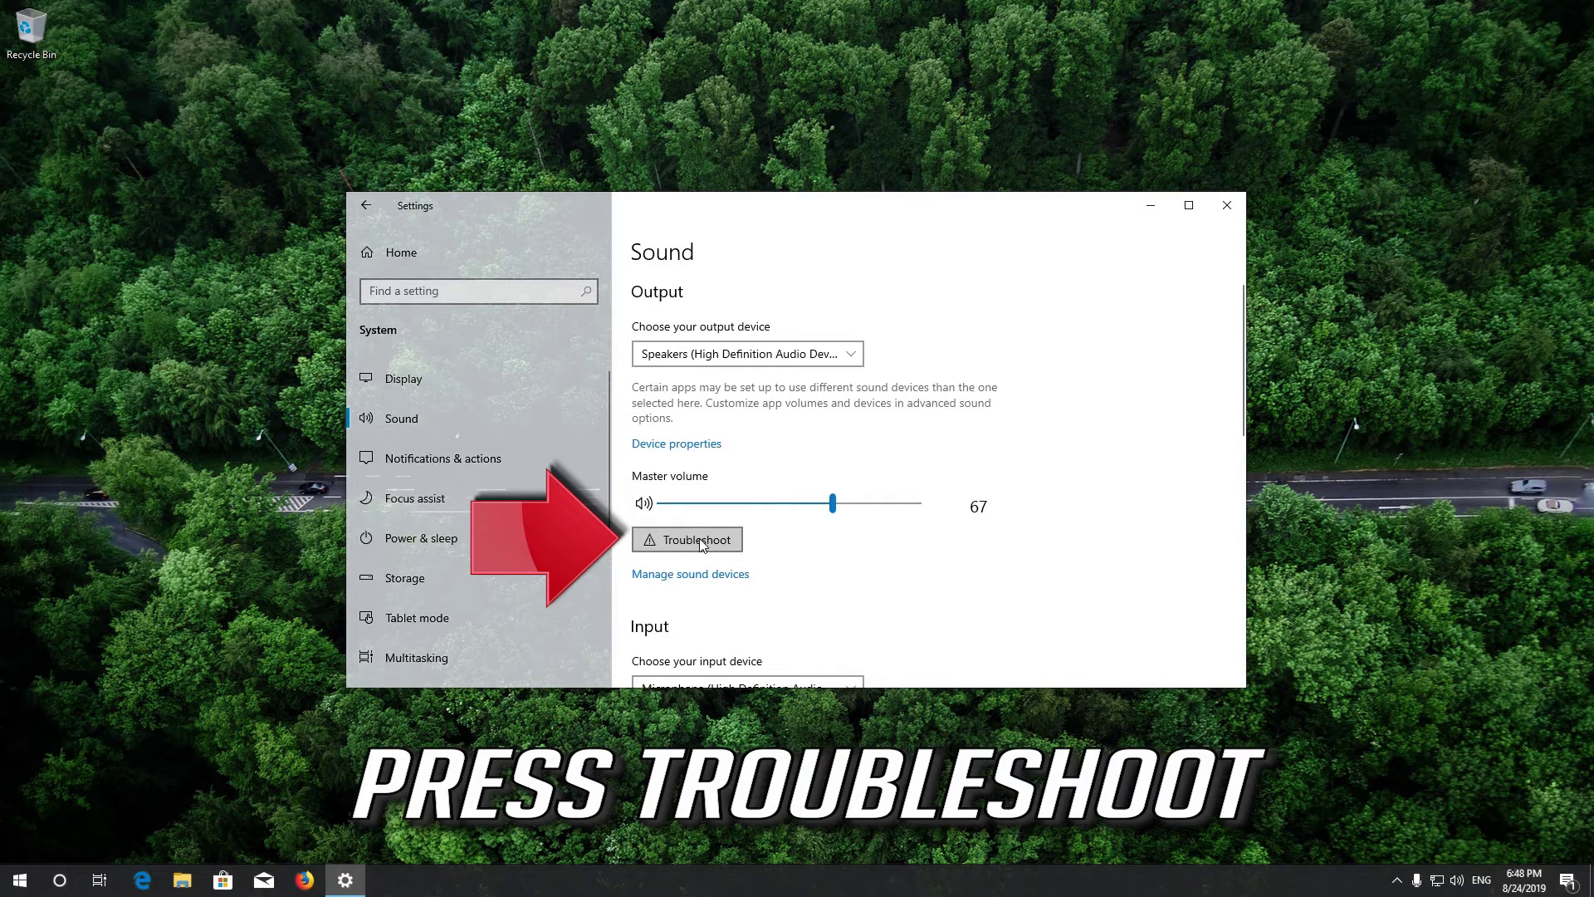
left_click(701, 541)
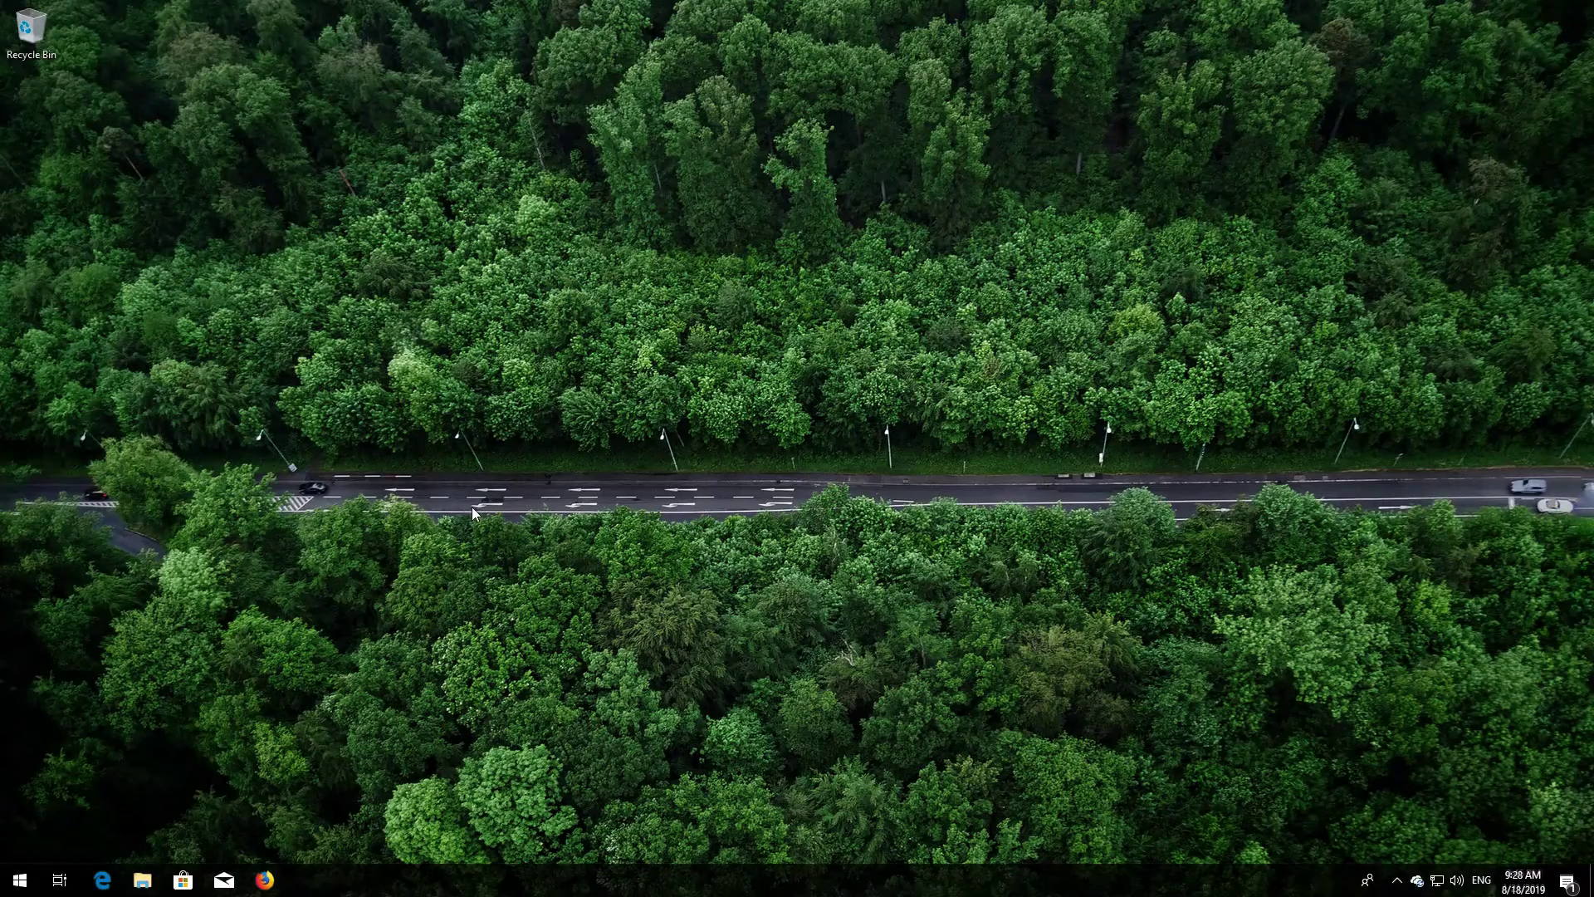
Search 'recovery options' and restart now into Advanced startup from the Recovery page.
key("super")
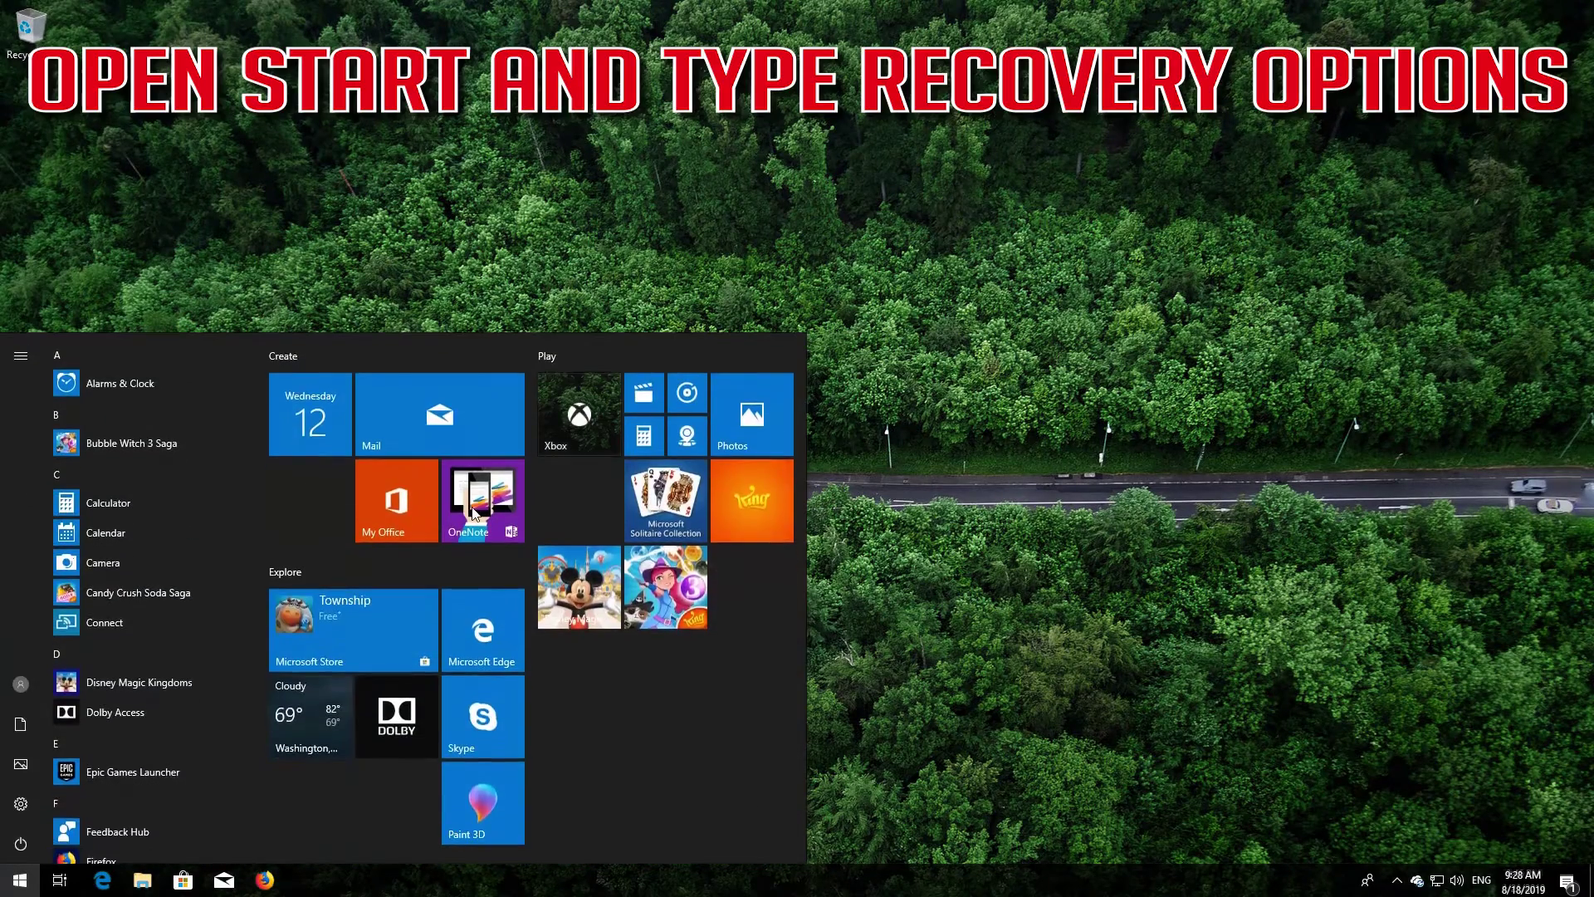
type("recover")
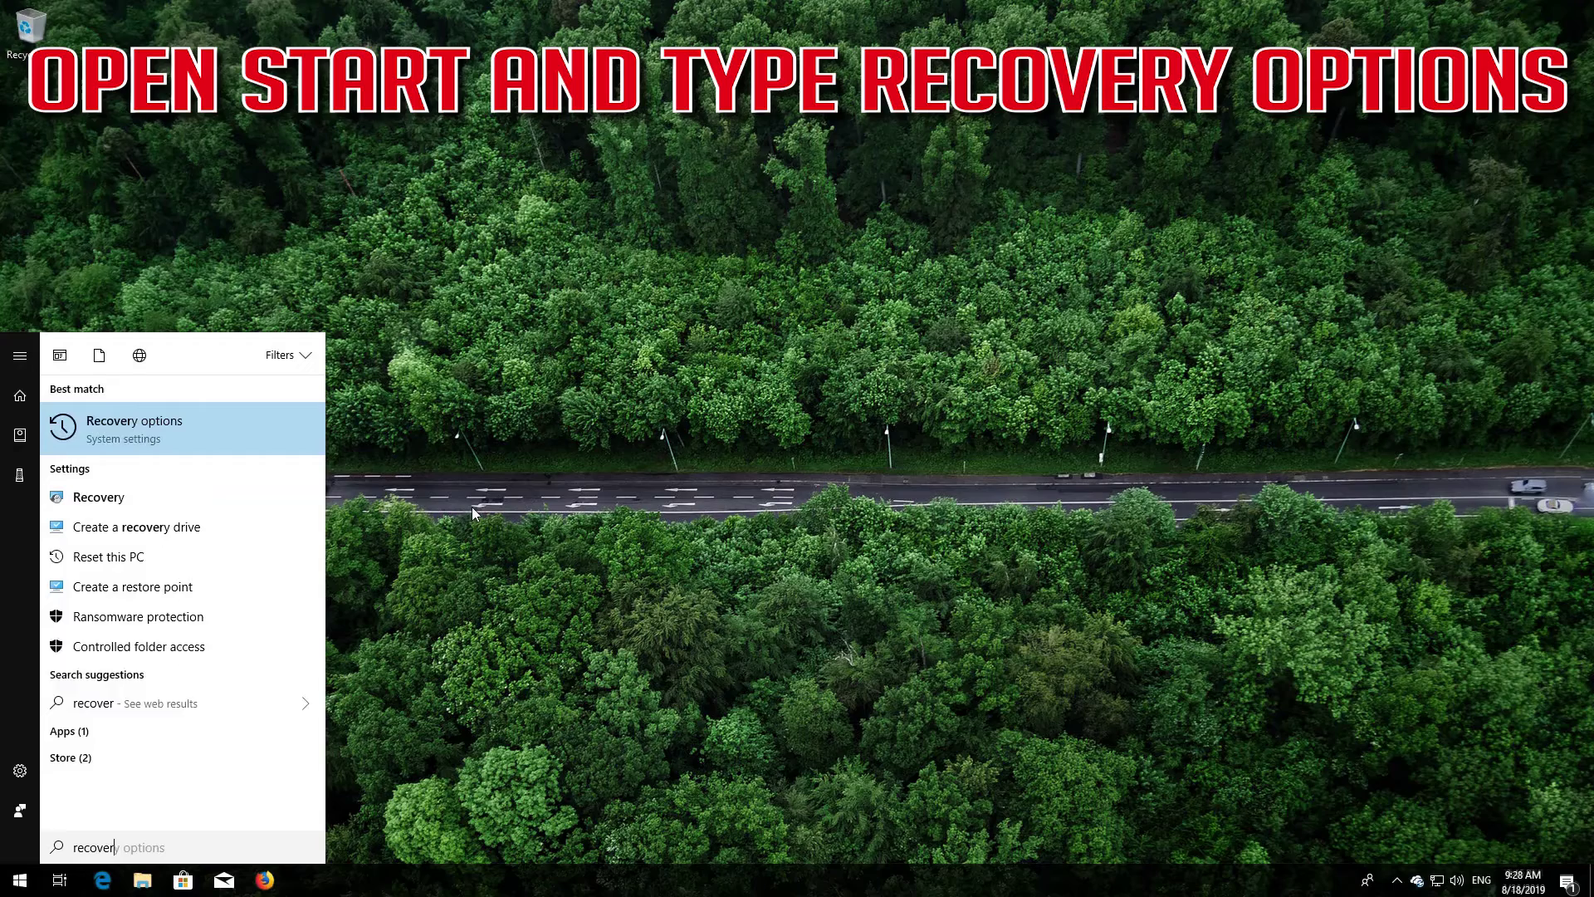
type("y options")
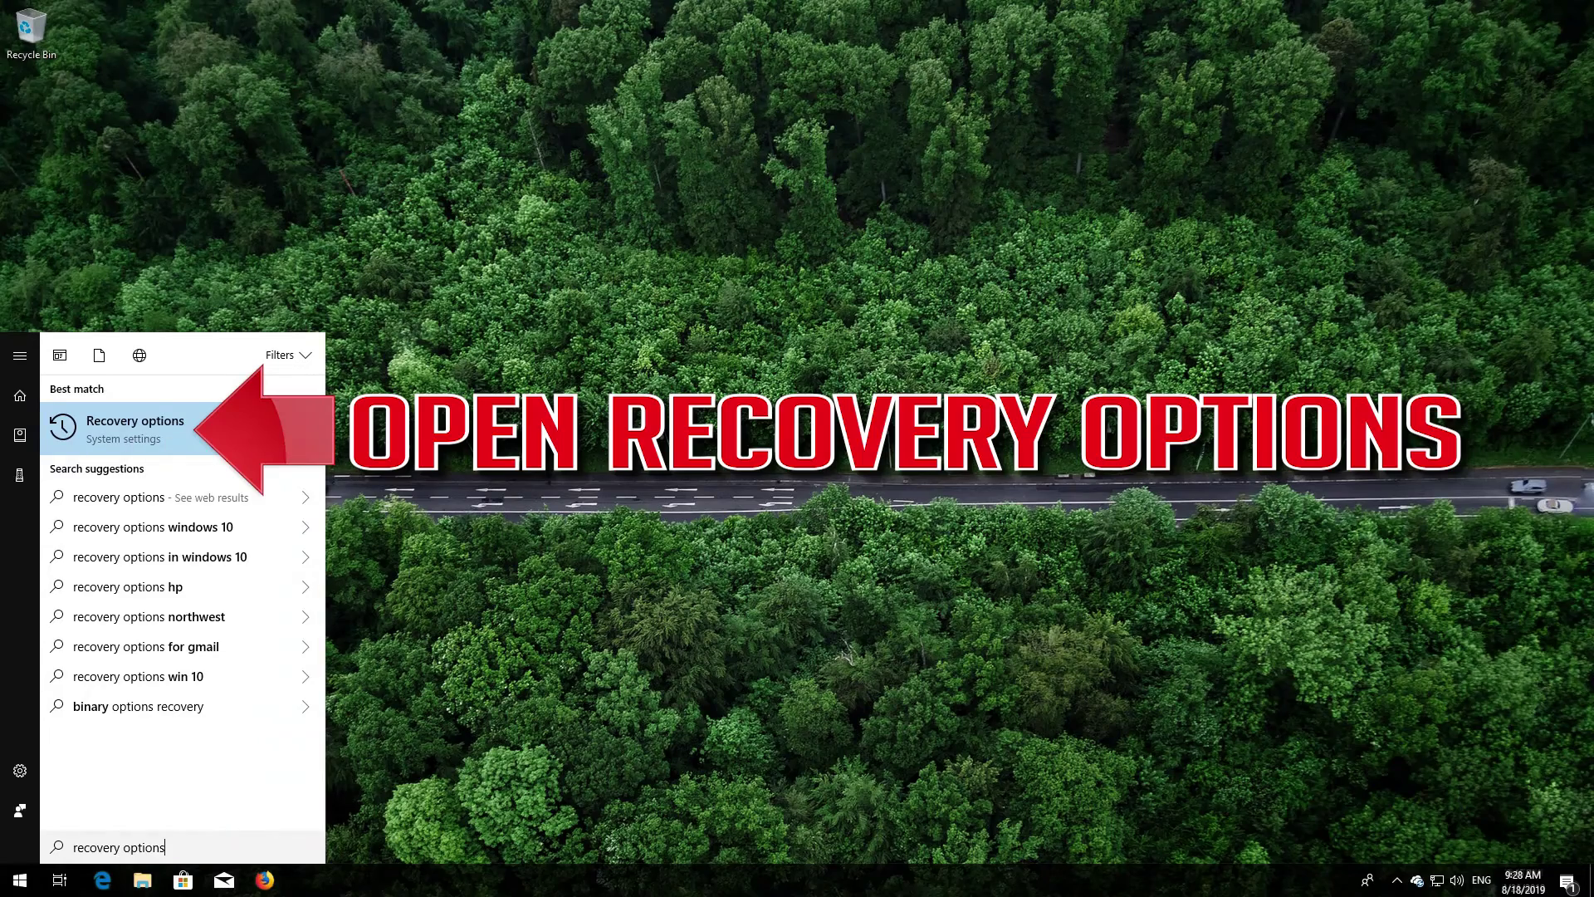
left_click(157, 430)
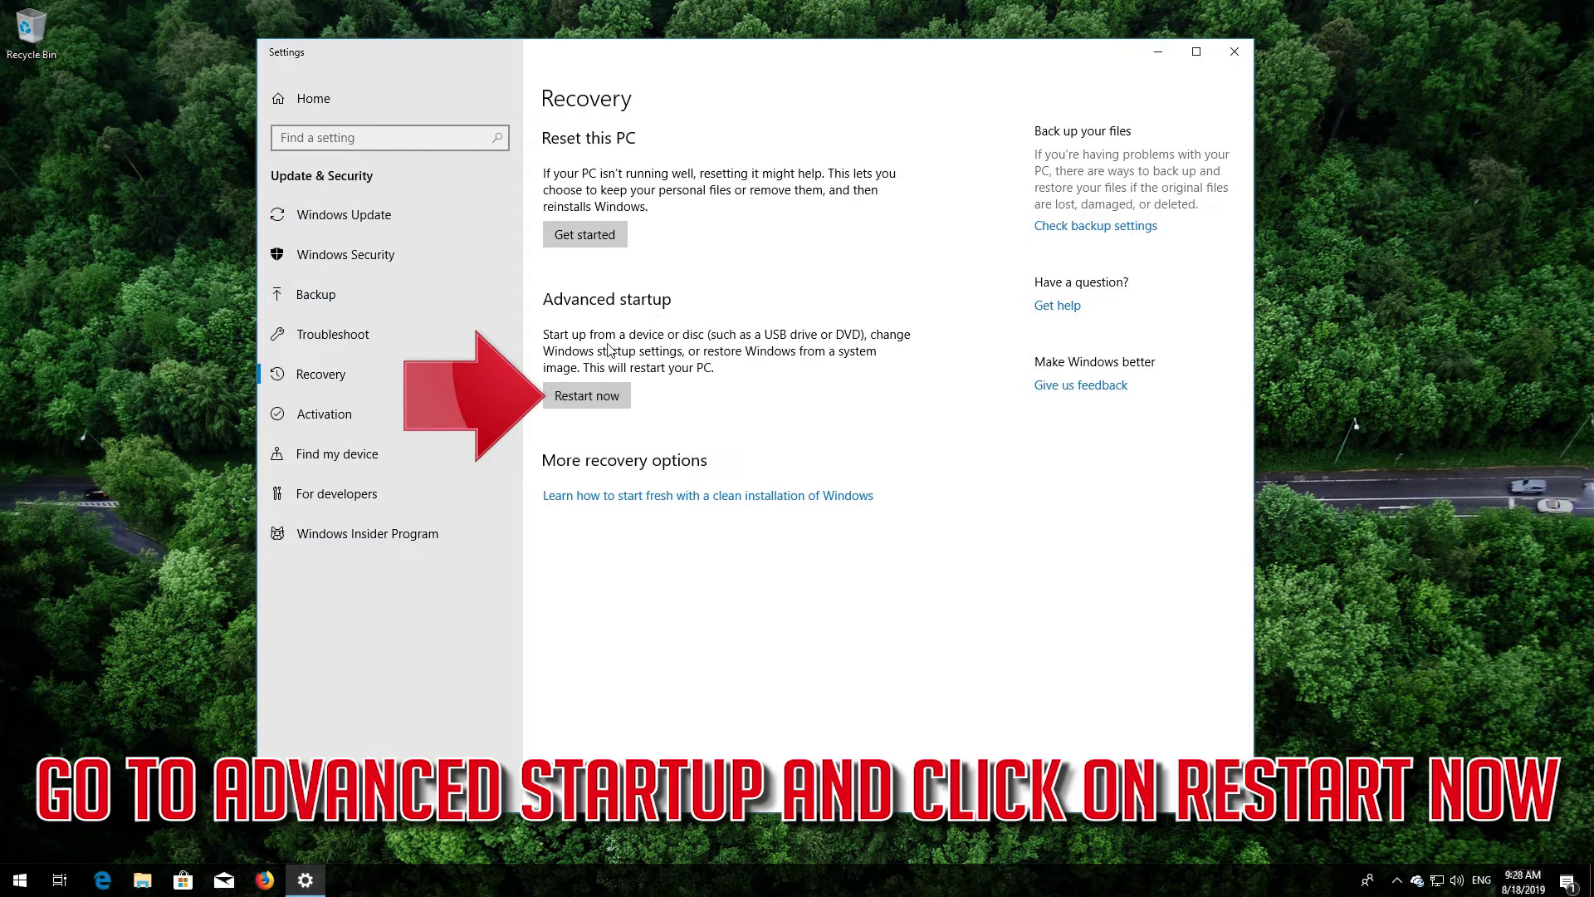
left_click(569, 397)
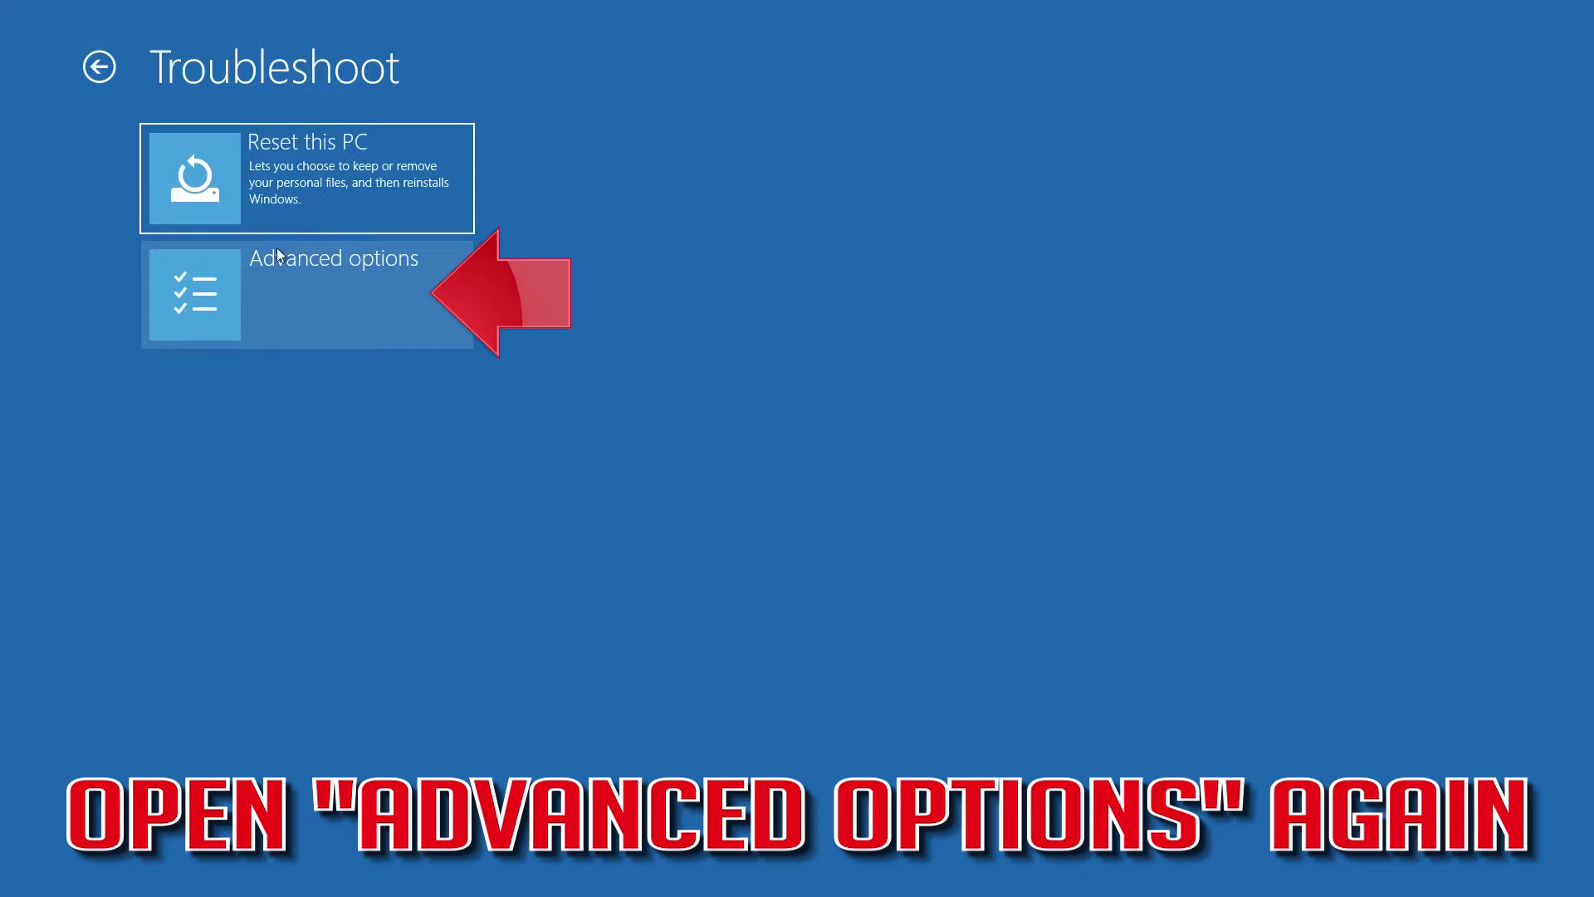
Start System Restore from Advanced options, selecting the user account and US keyboard layout.
left_click(342, 295)
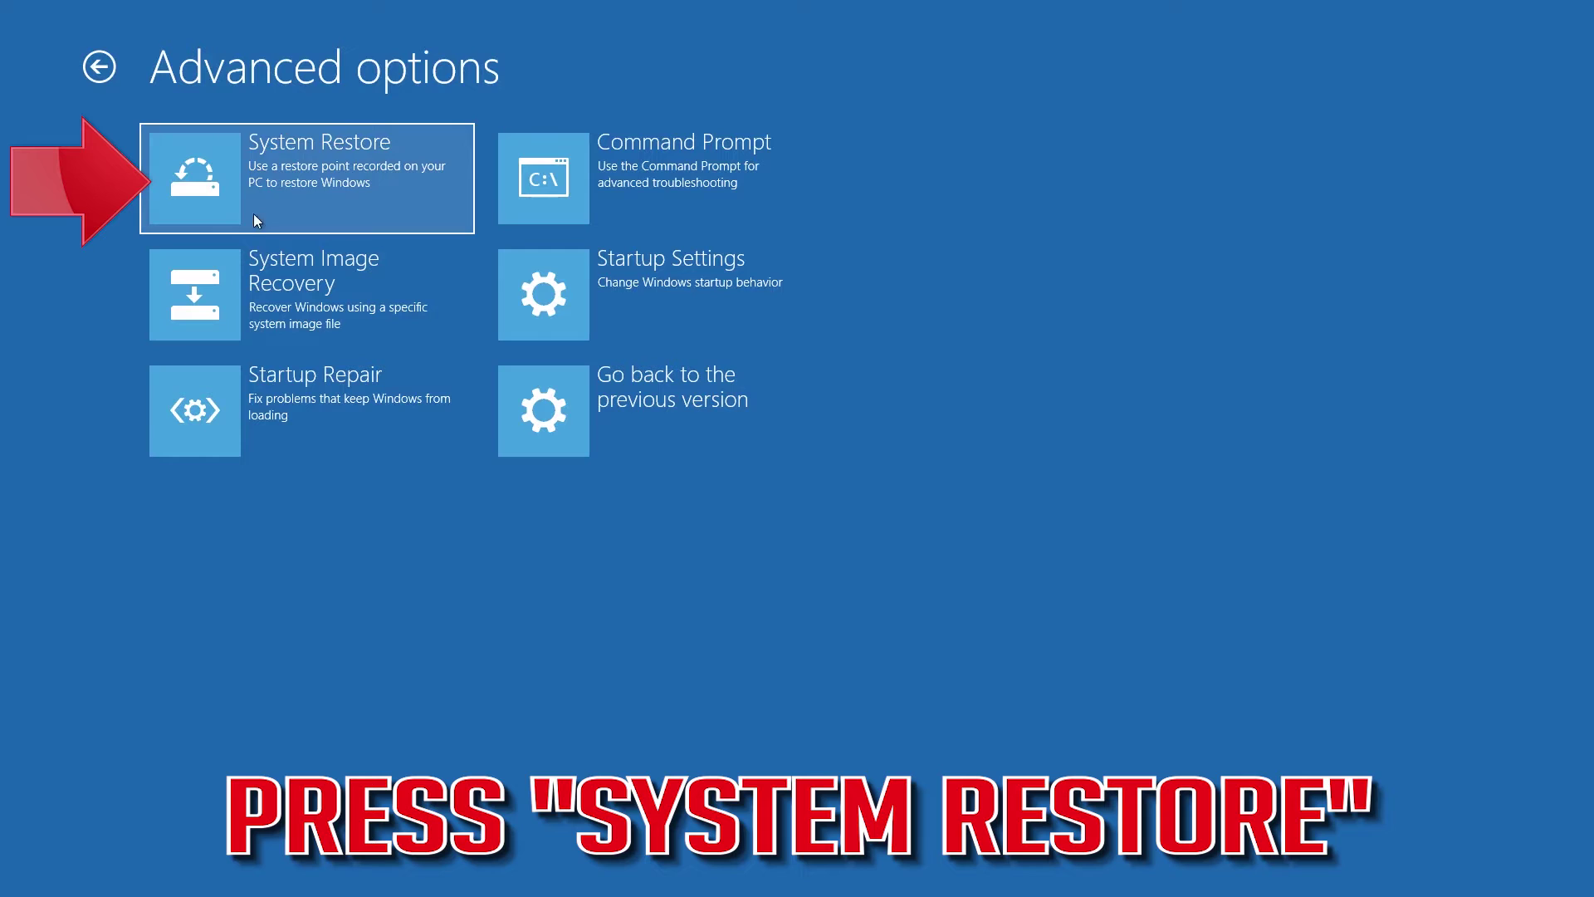
left_click(386, 166)
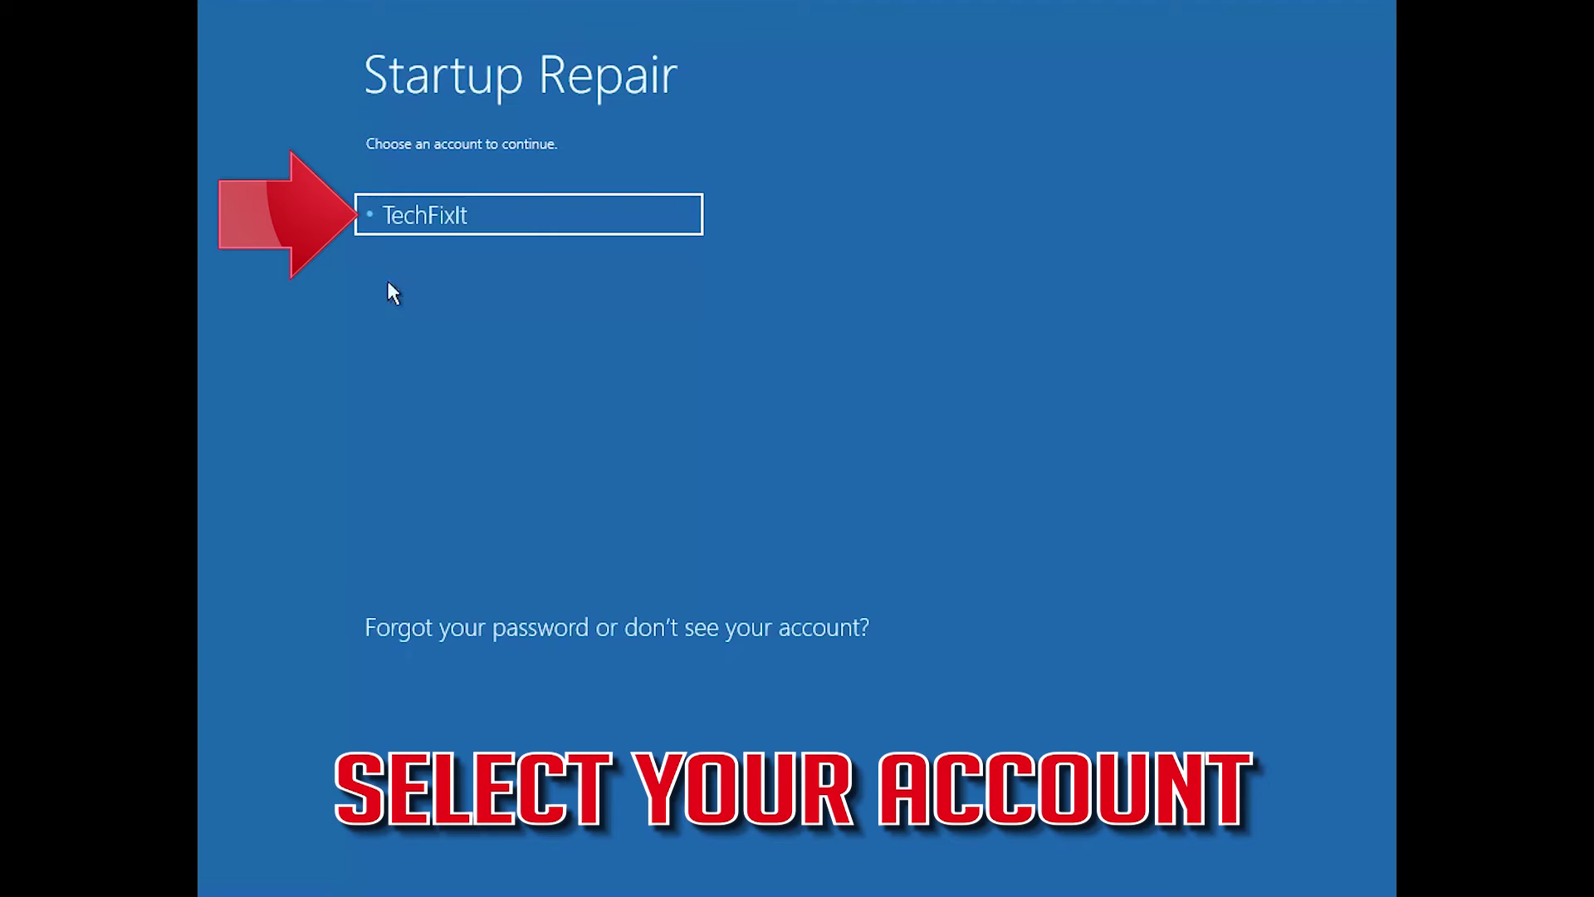
left_click(534, 216)
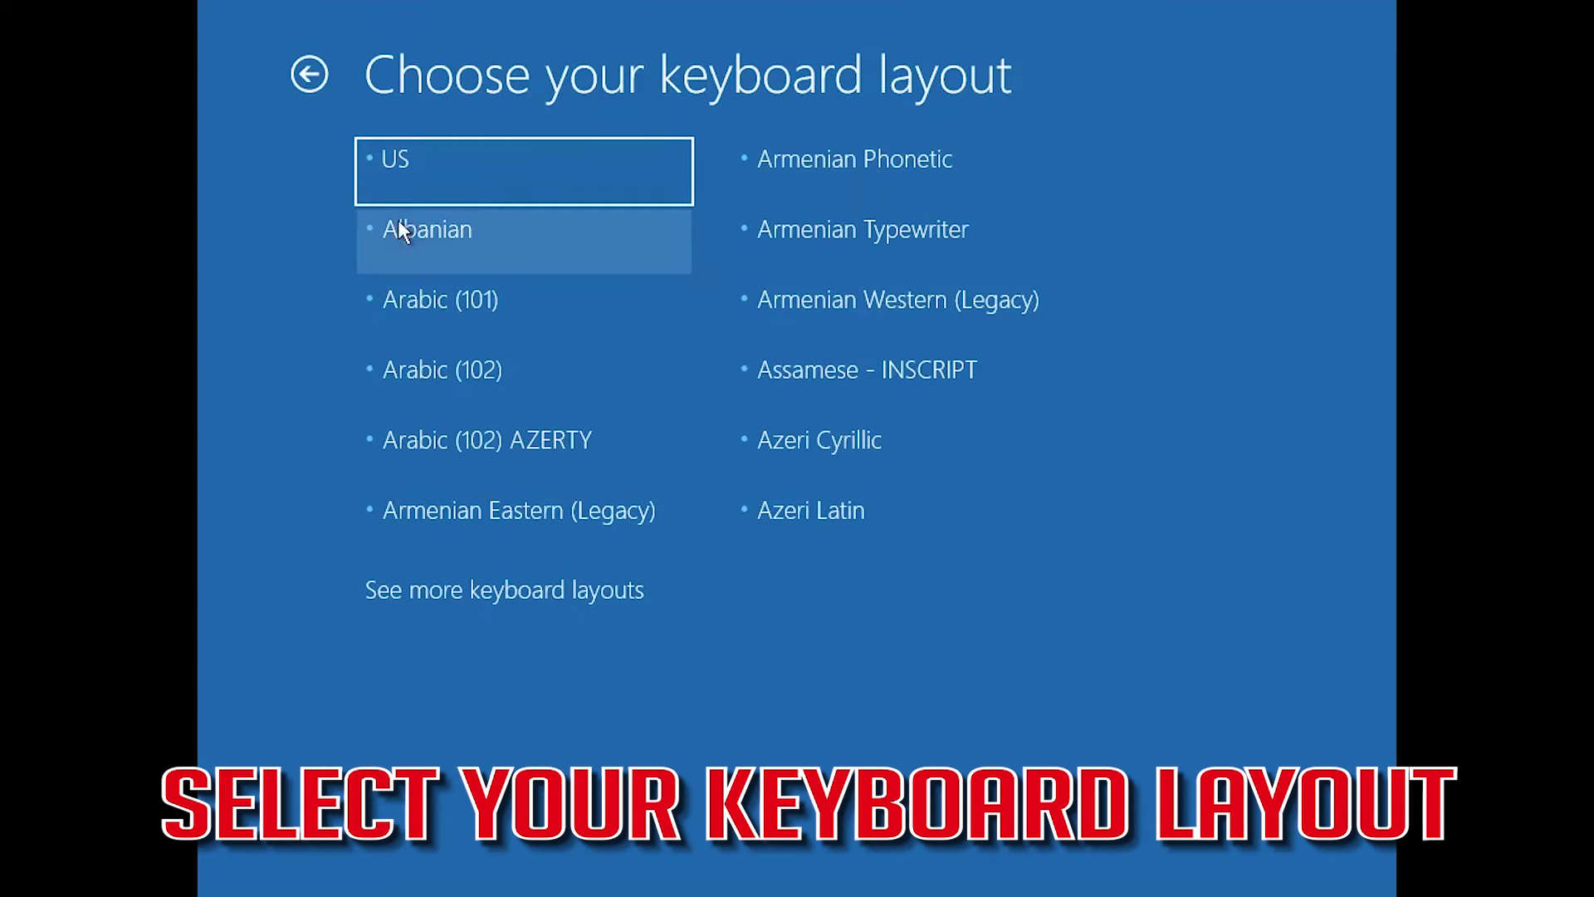
left_click(449, 189)
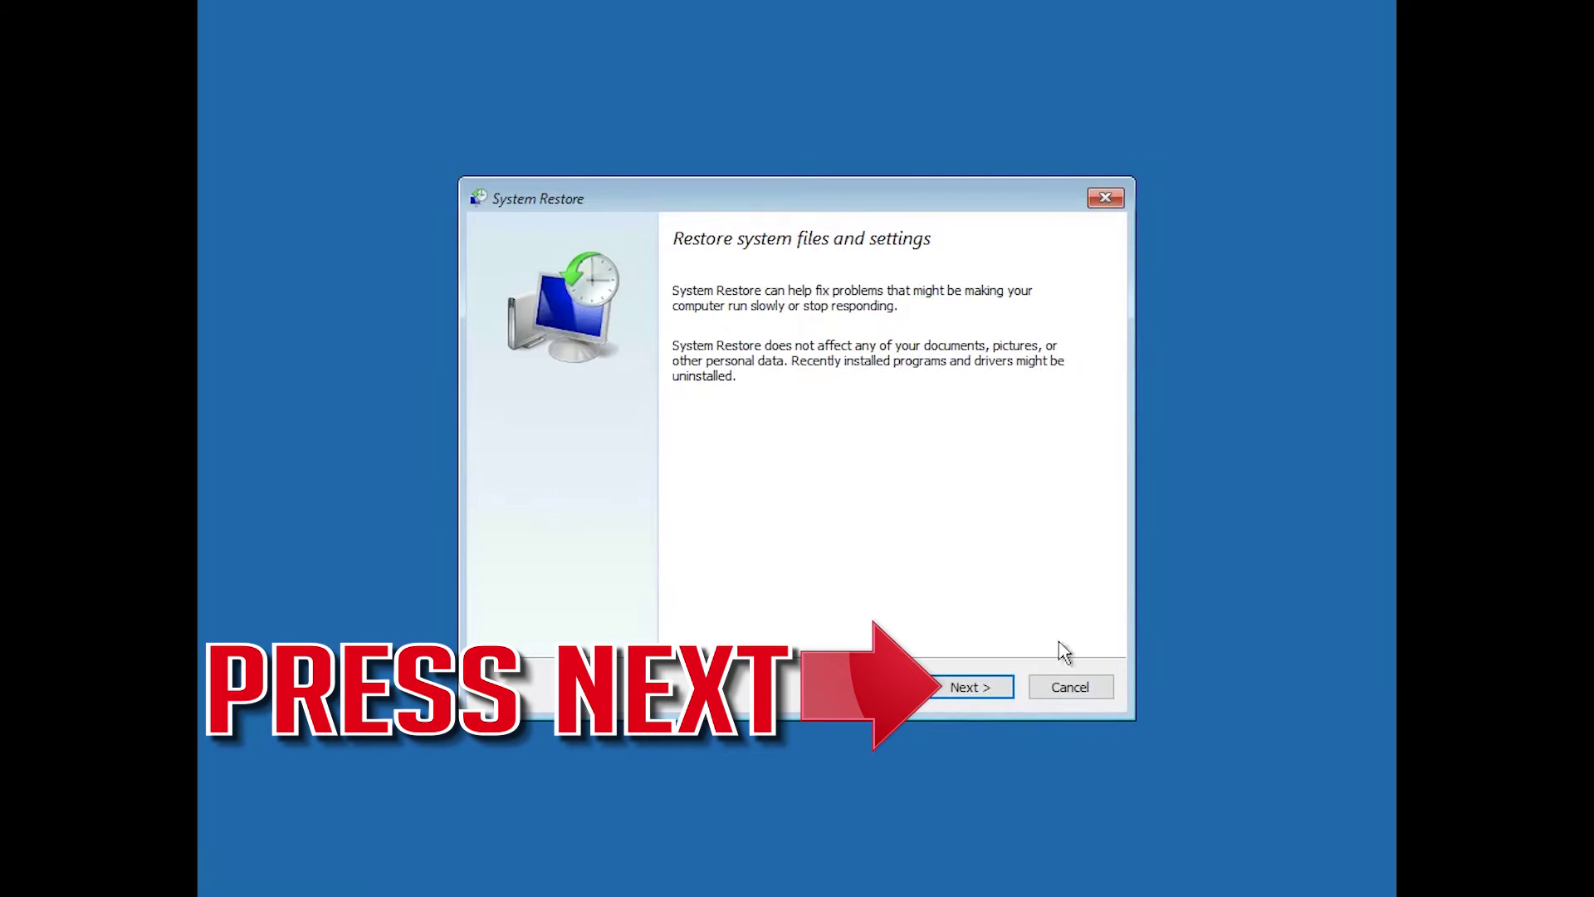
Select the 5/29/2019 3:47:37 PM restore point and confirm it with Finish.
left_click(970, 694)
left_click(878, 386)
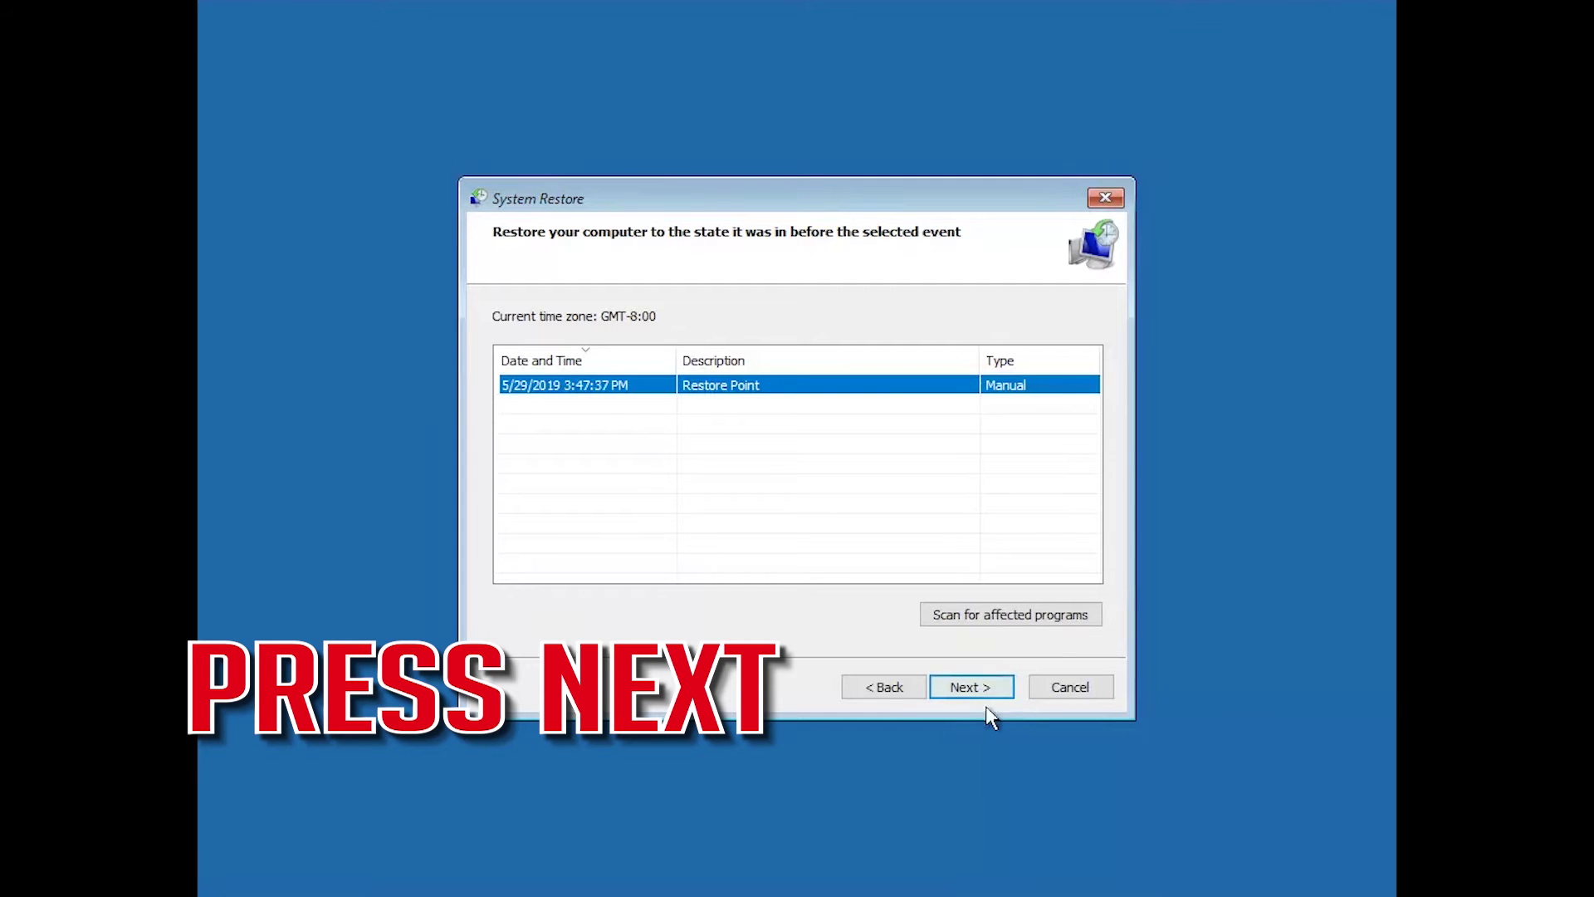
left_click(980, 690)
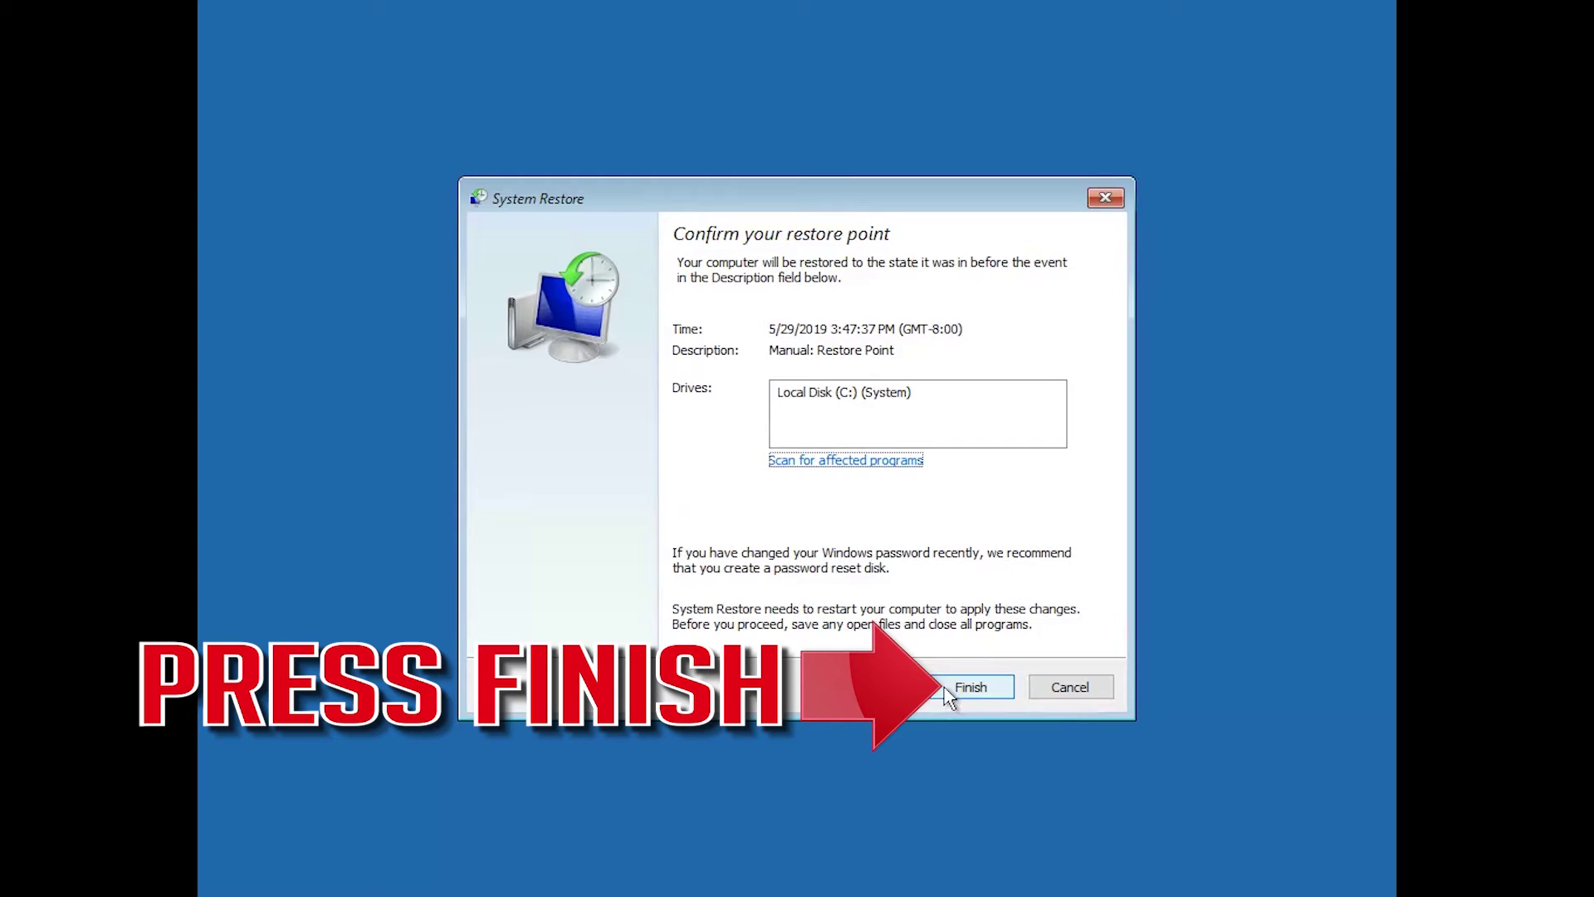
left_click(951, 689)
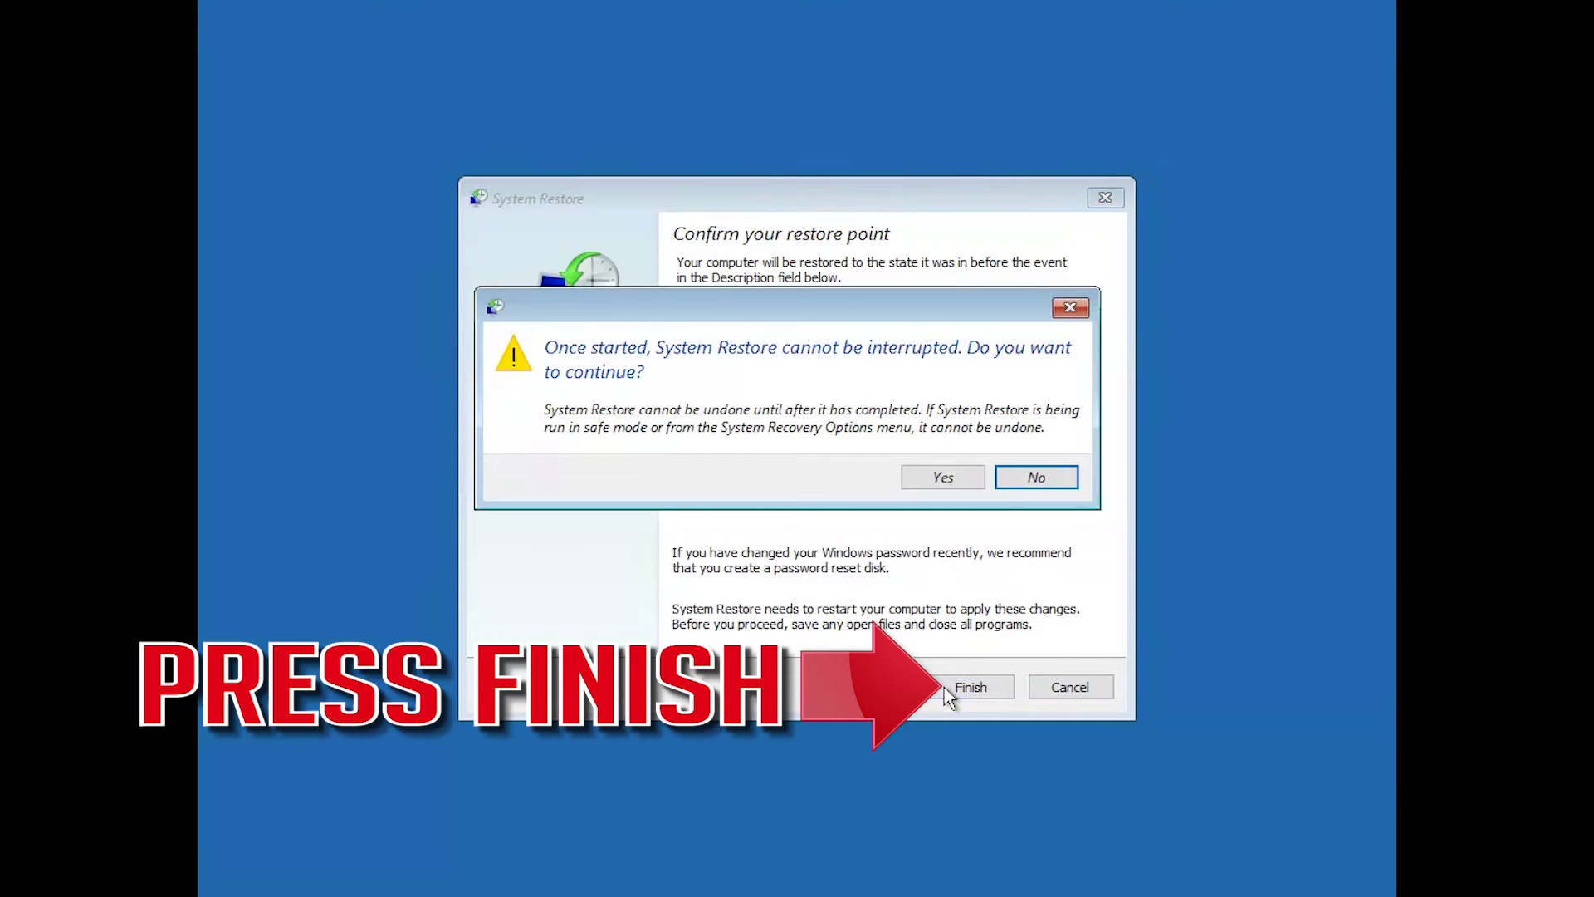
Accept the warning that System Restore cannot be interrupted.
left_click(940, 481)
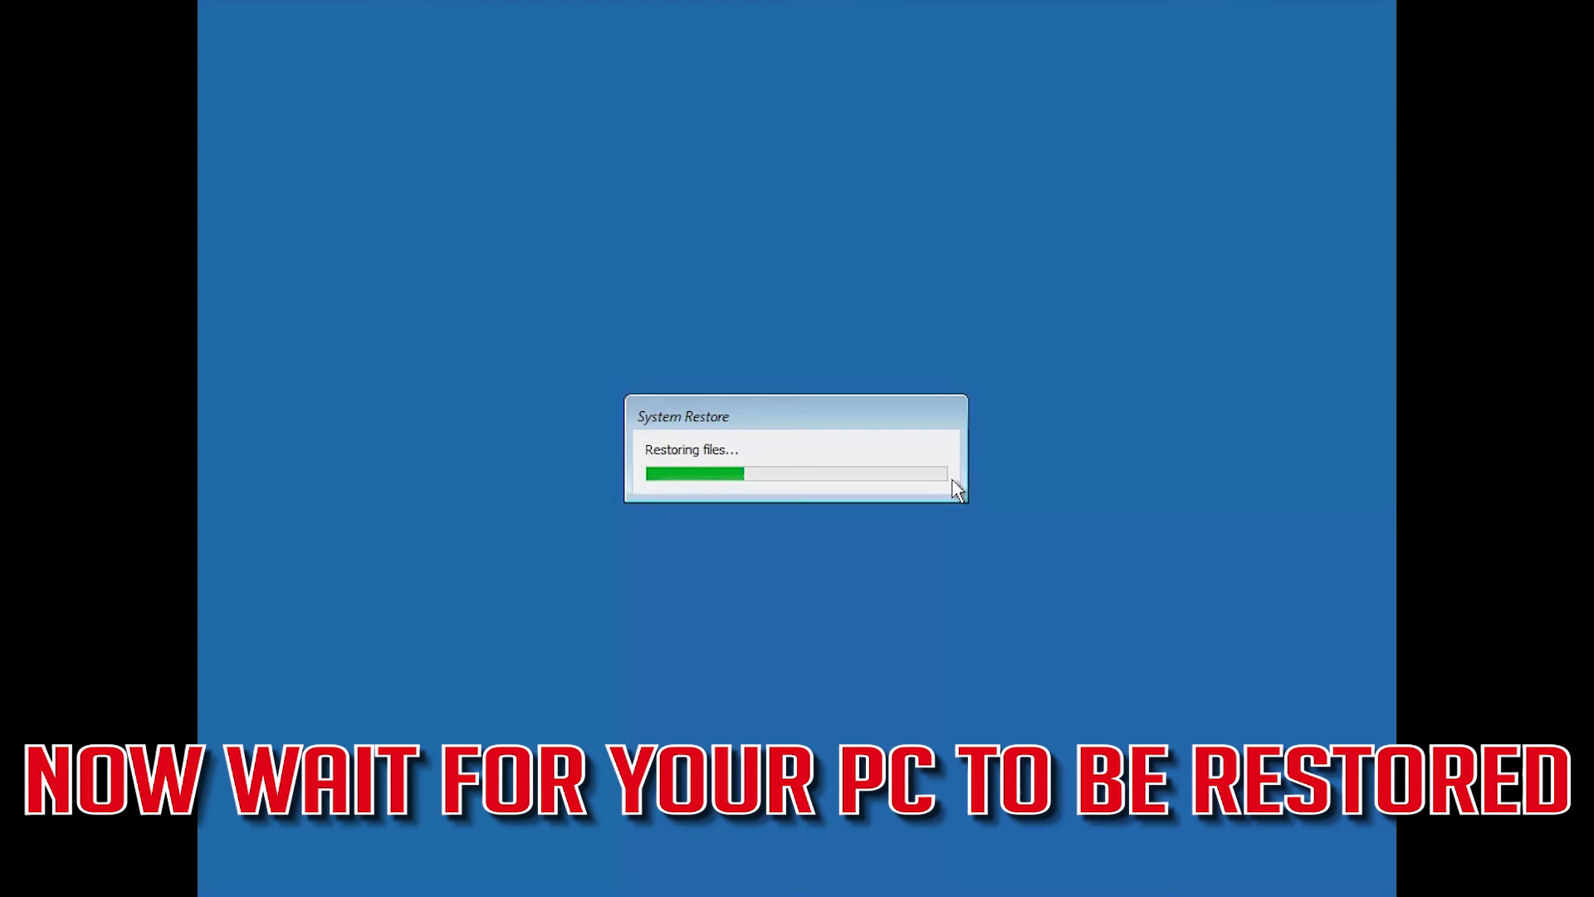